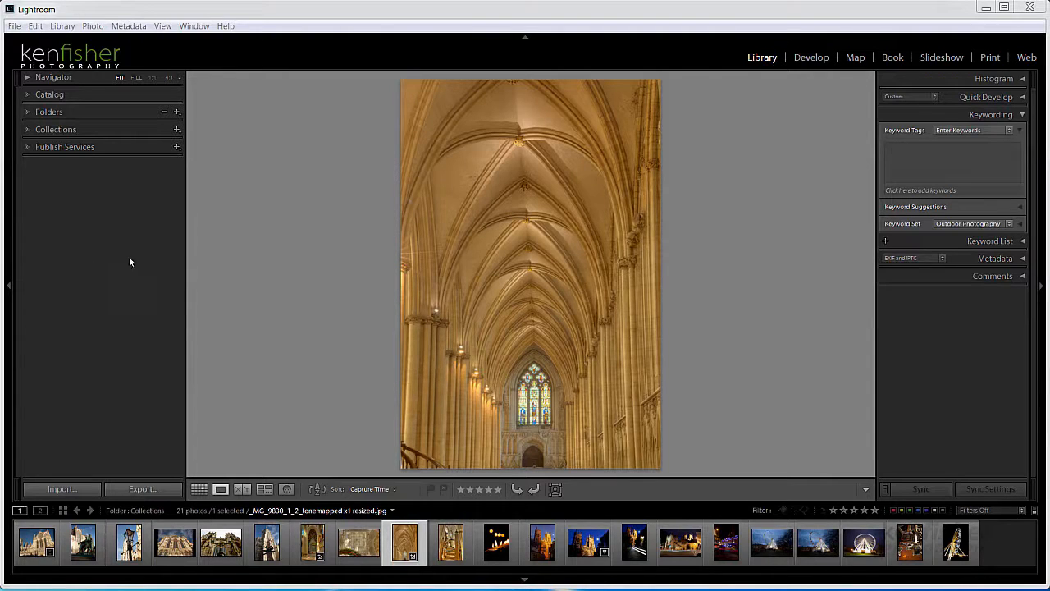
# Set the end mark of the Library side panels to Small Flourish
pyautogui.rightClick(94, 227)
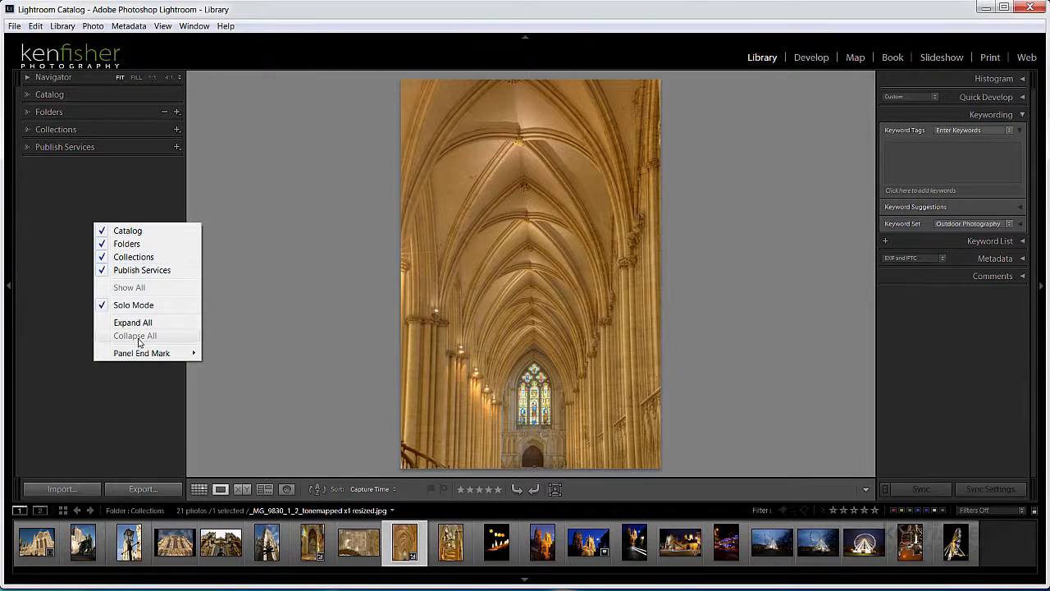
pyautogui.moveTo(144, 356)
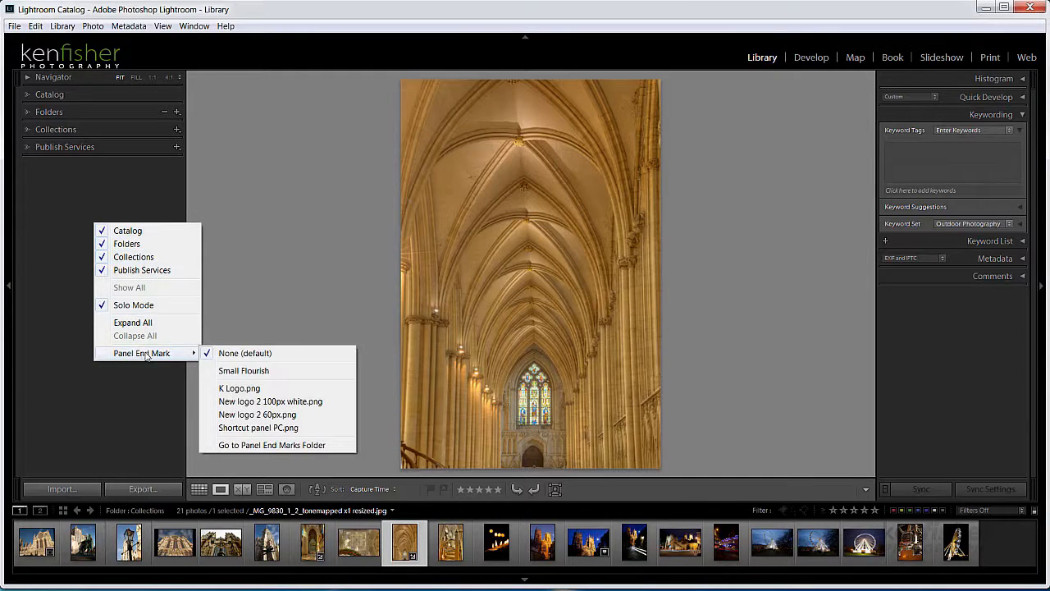
pyautogui.click(258, 374)
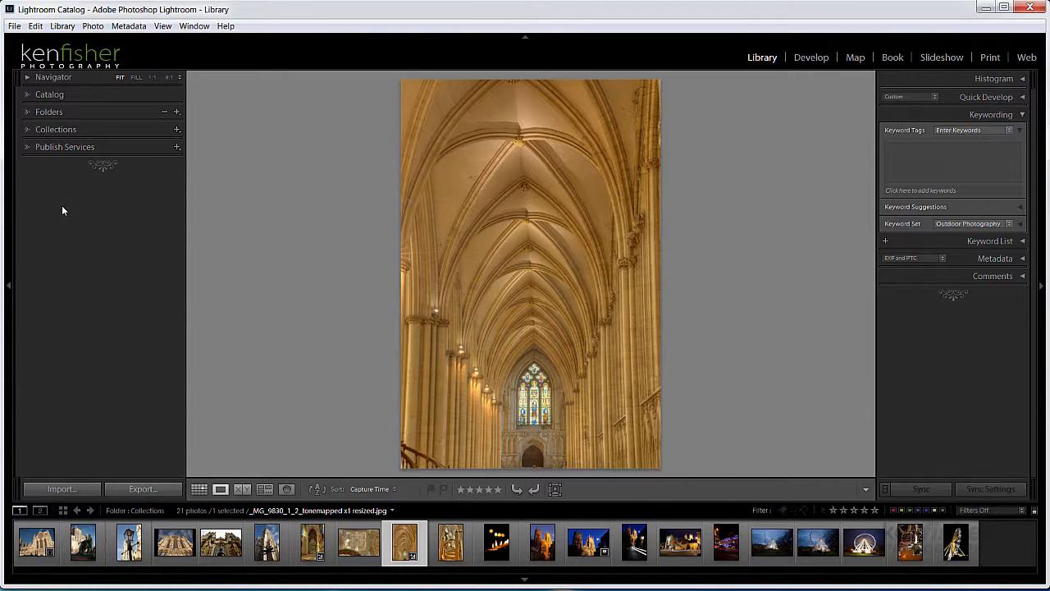
pyautogui.rightClick(89, 251)
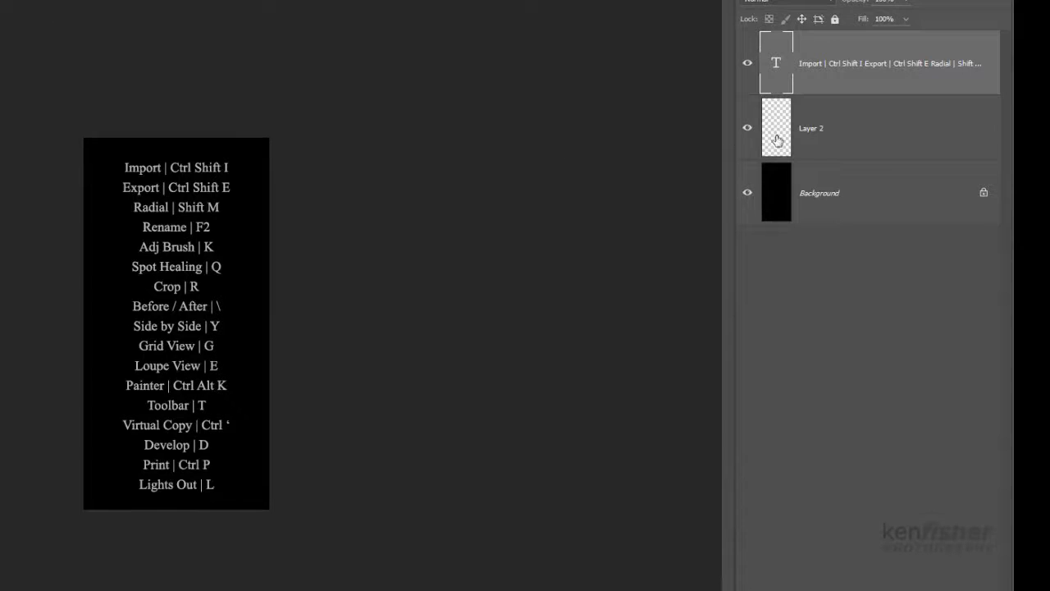
# In Photoshop, inspect the shortcut panel artwork's Background, Layer 2 and text layers by toggling visibility, and check the image size
pyautogui.click(747, 194)
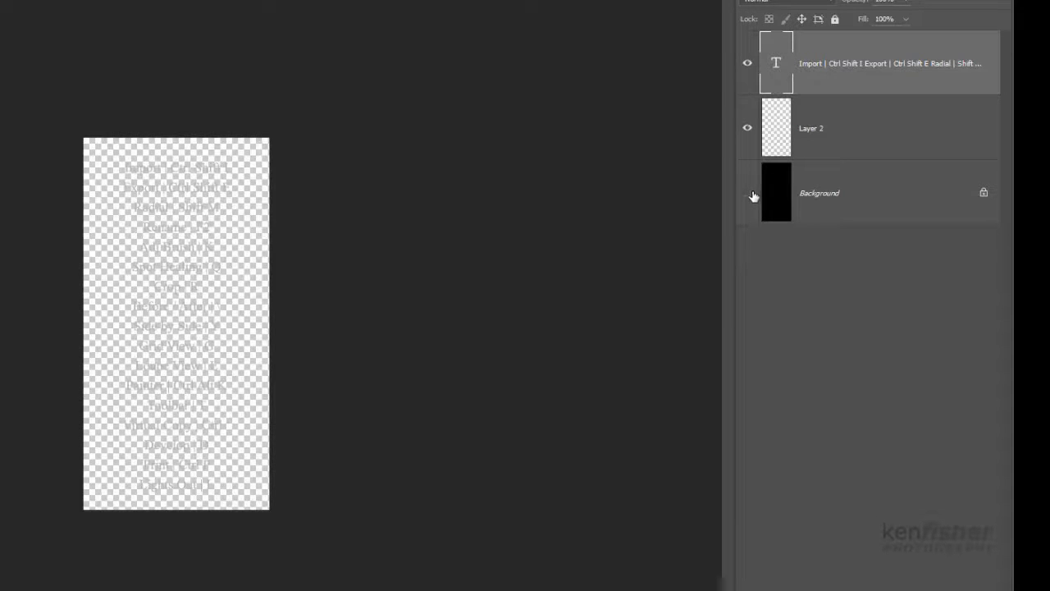
pyautogui.click(749, 194)
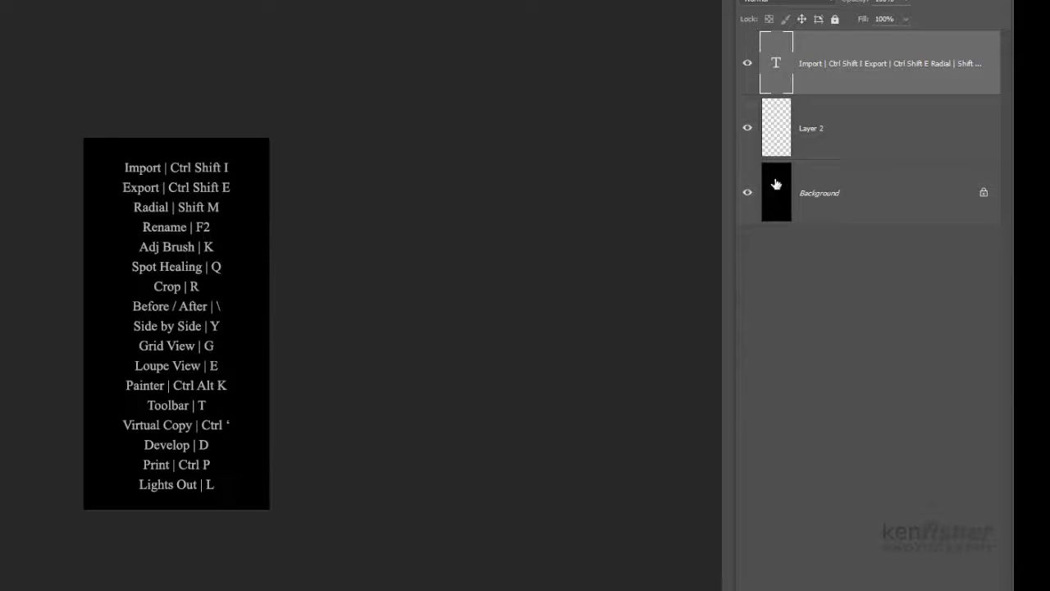
pyautogui.click(776, 129)
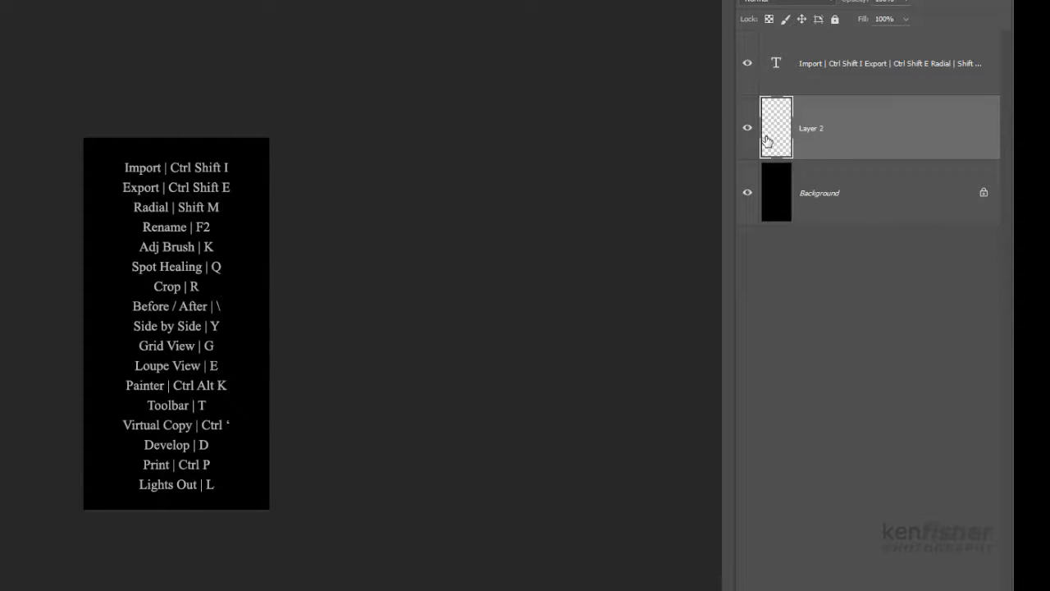
pyautogui.click(746, 66)
pyautogui.click(746, 66)
pyautogui.hotkey('ctrl', 'alt', 'i')
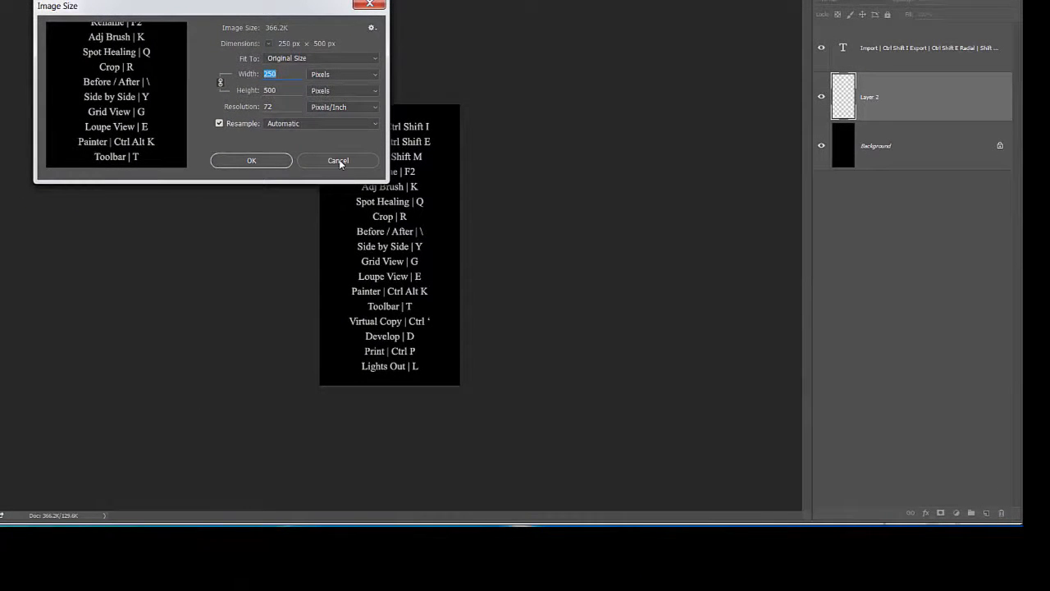
pyautogui.click(339, 160)
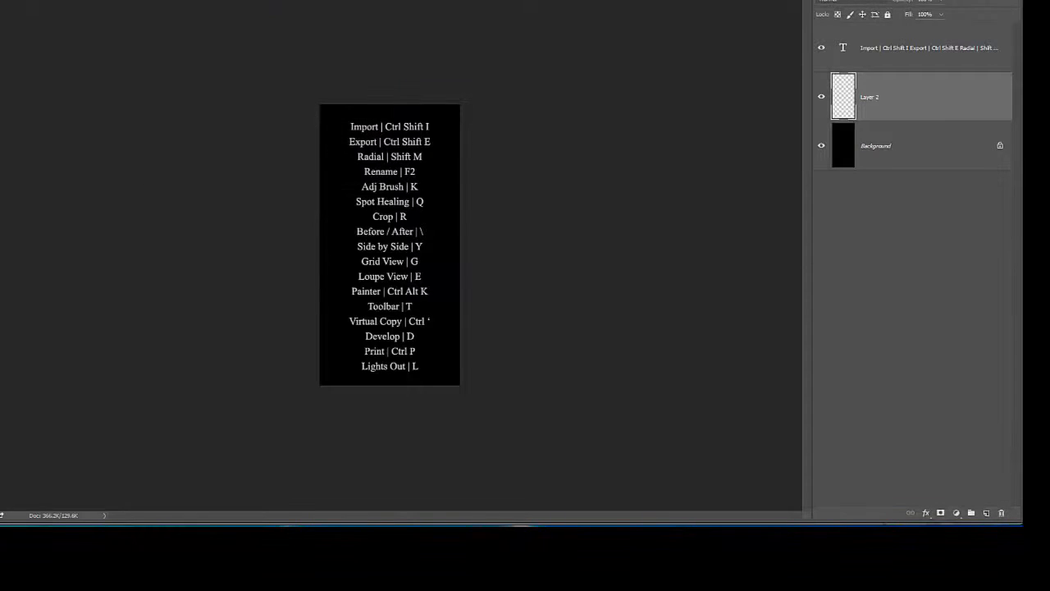
# Create a new custom document 250 mm wide and 500 mm high with transparent background contents
pyautogui.click(32, 9)
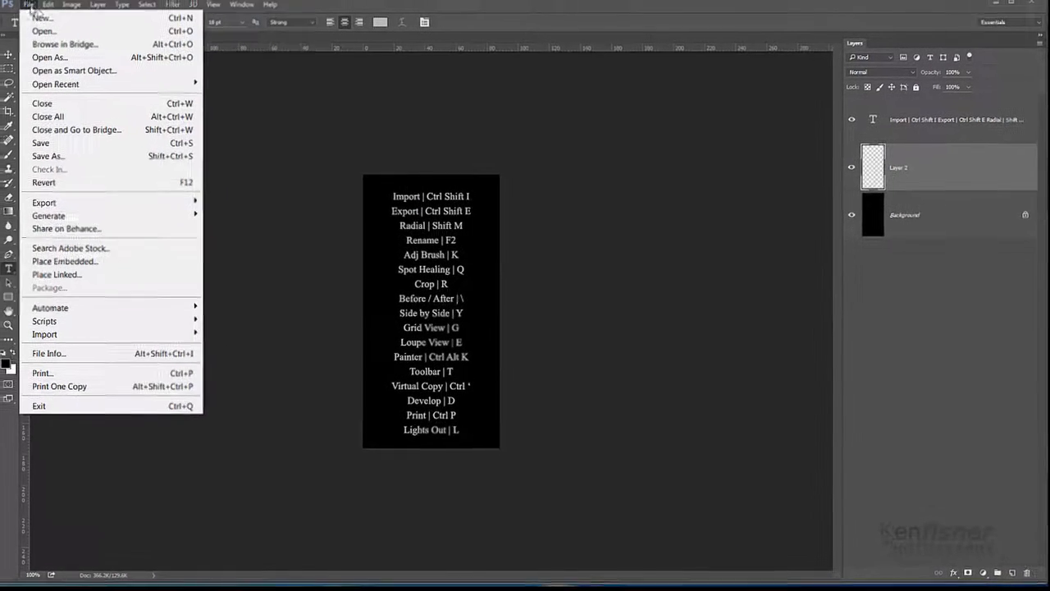
pyautogui.click(53, 26)
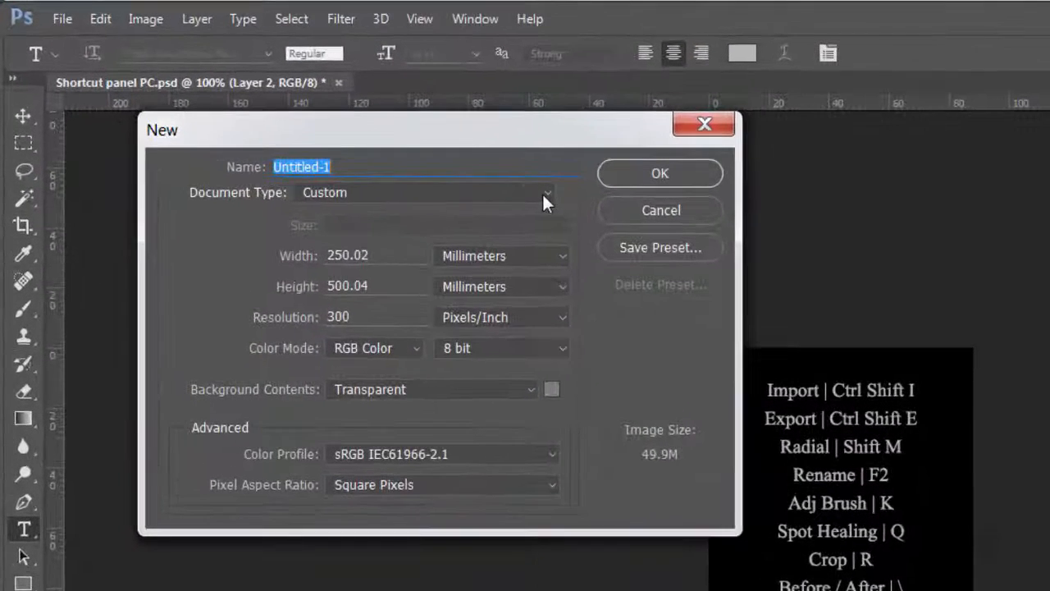
pyautogui.click(442, 156)
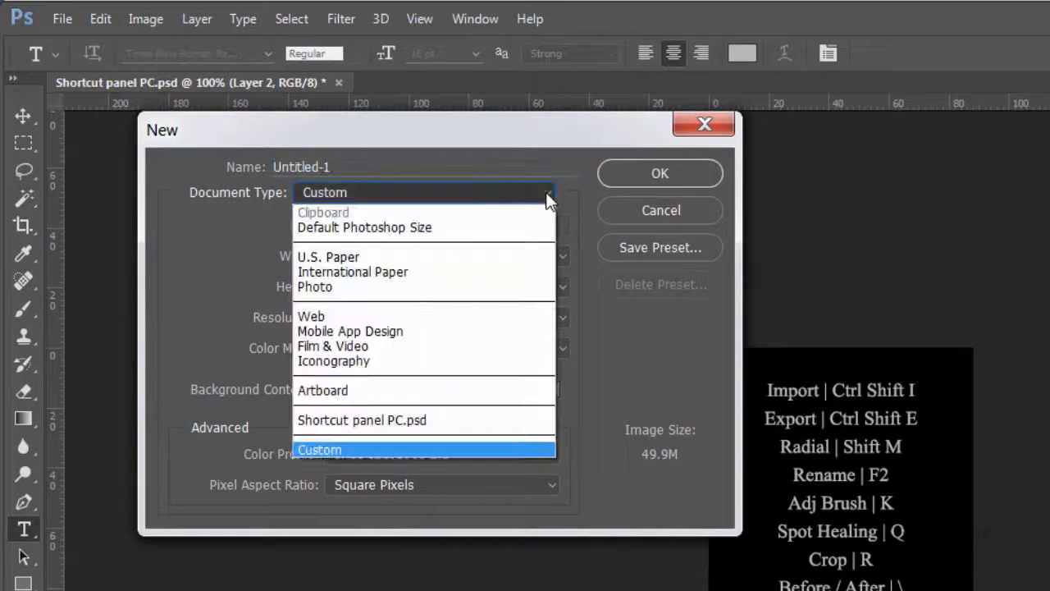
pyautogui.click(476, 449)
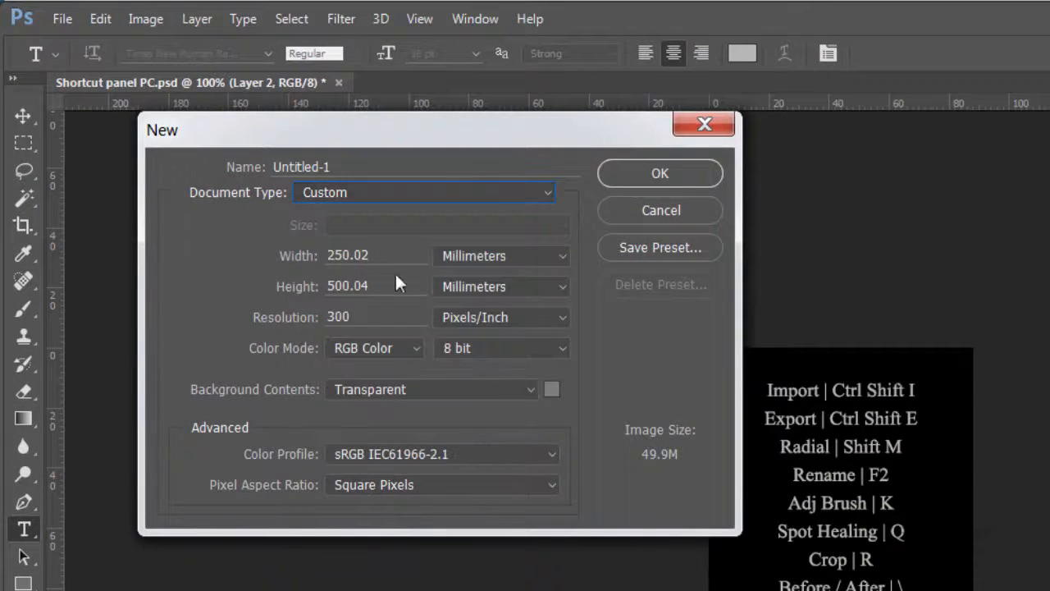
pyautogui.moveTo(386, 253); pyautogui.dragTo(228, 243)
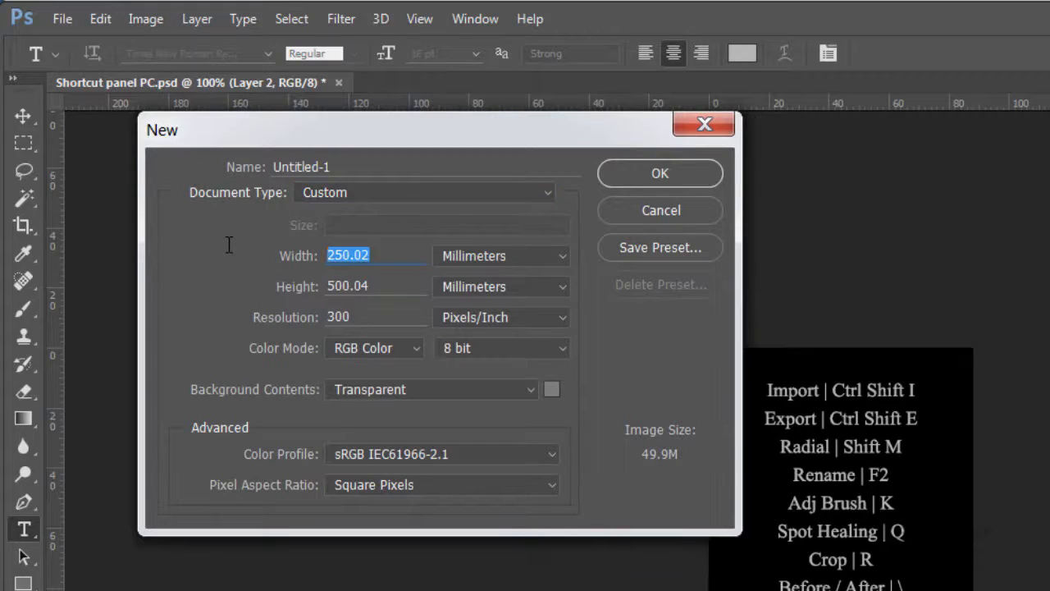
pyautogui.write('250')
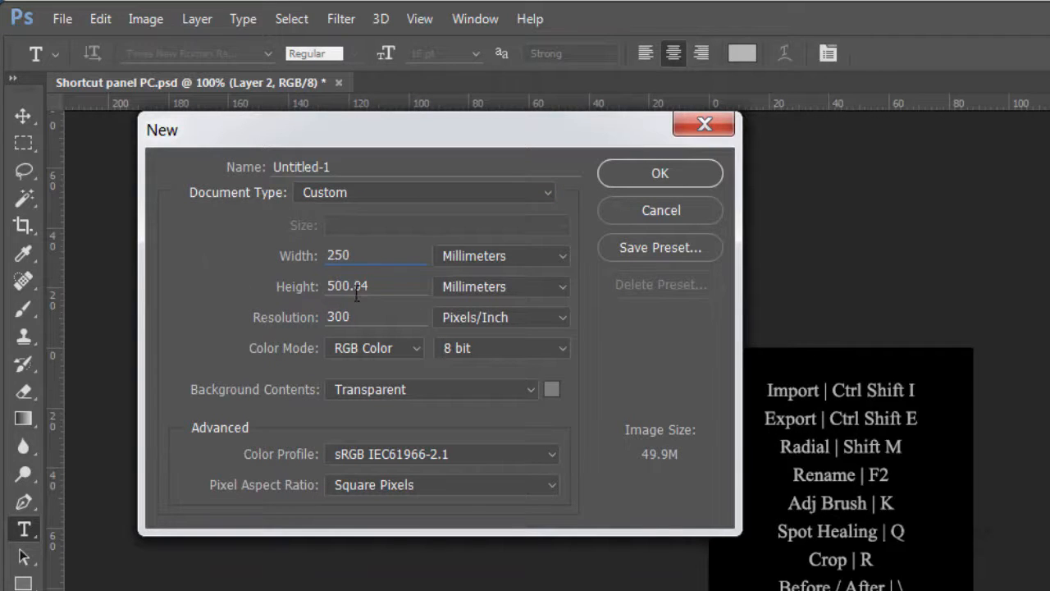
pyautogui.moveTo(382, 287); pyautogui.dragTo(233, 280)
pyautogui.write('500')
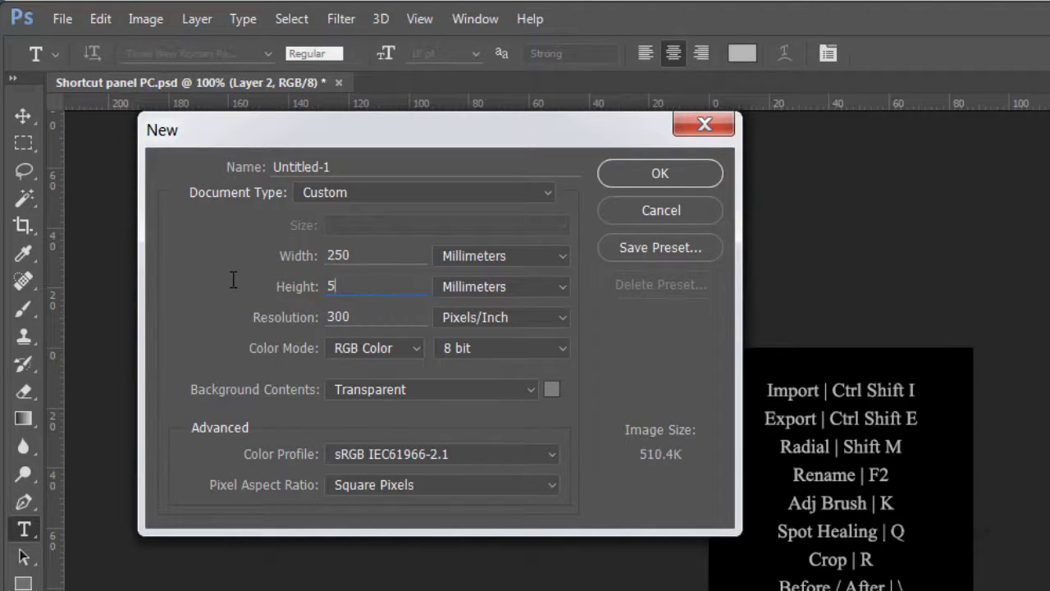
pyautogui.click(668, 172)
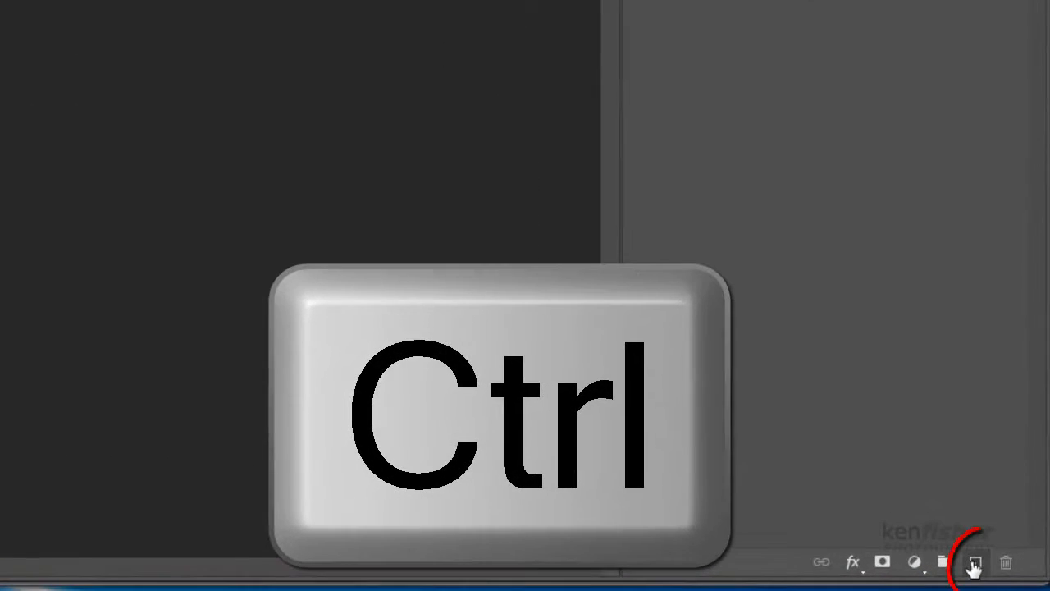
# Add a new layer beneath Layer 1, reset the foreground and background colours to default, and fill the new layer with black
pyautogui.keyDown('ctrl'); pyautogui.click(972, 566); pyautogui.keyUp('ctrl')
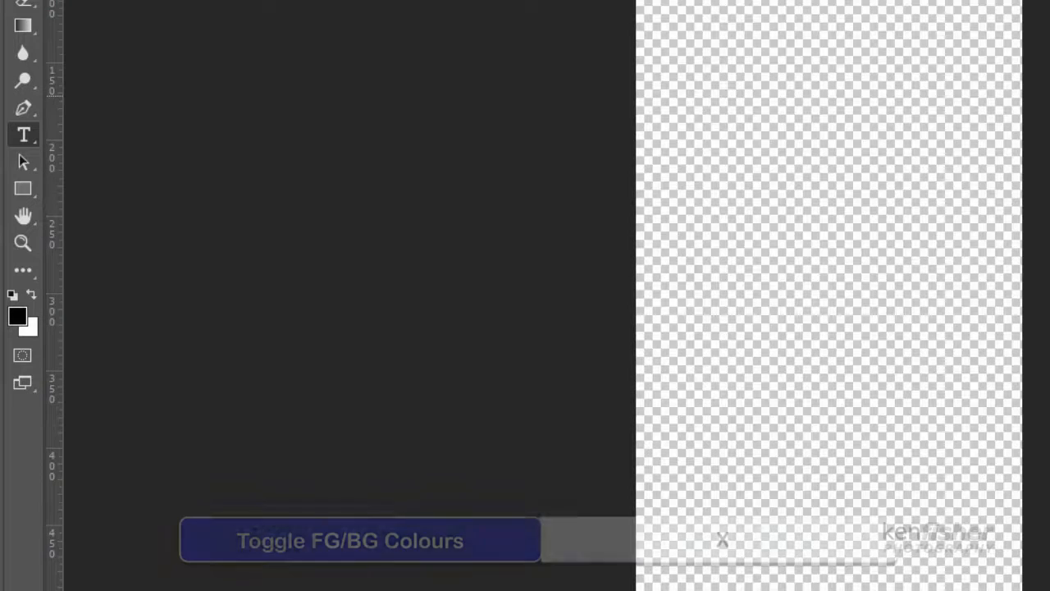
pyautogui.press('x')
pyautogui.press('x')
pyautogui.press('x')
pyautogui.press('x')
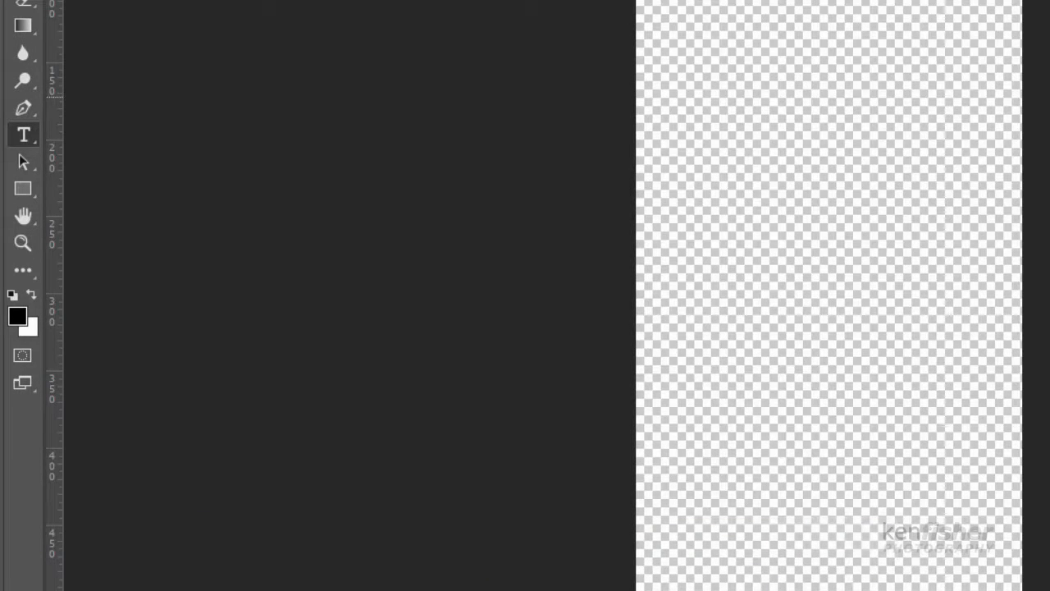
pyautogui.press('d')
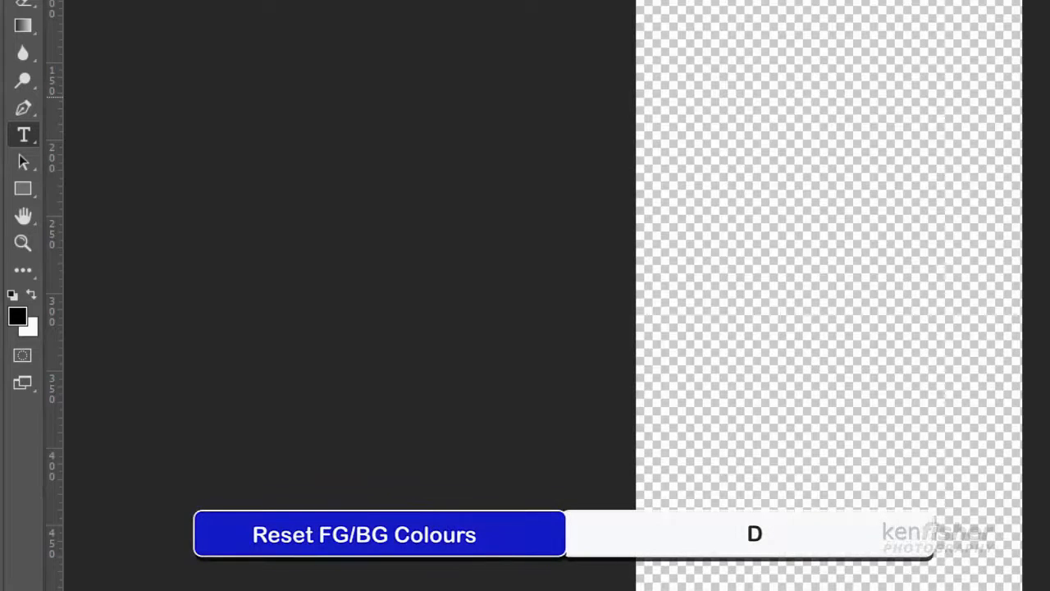
pyautogui.press('x')
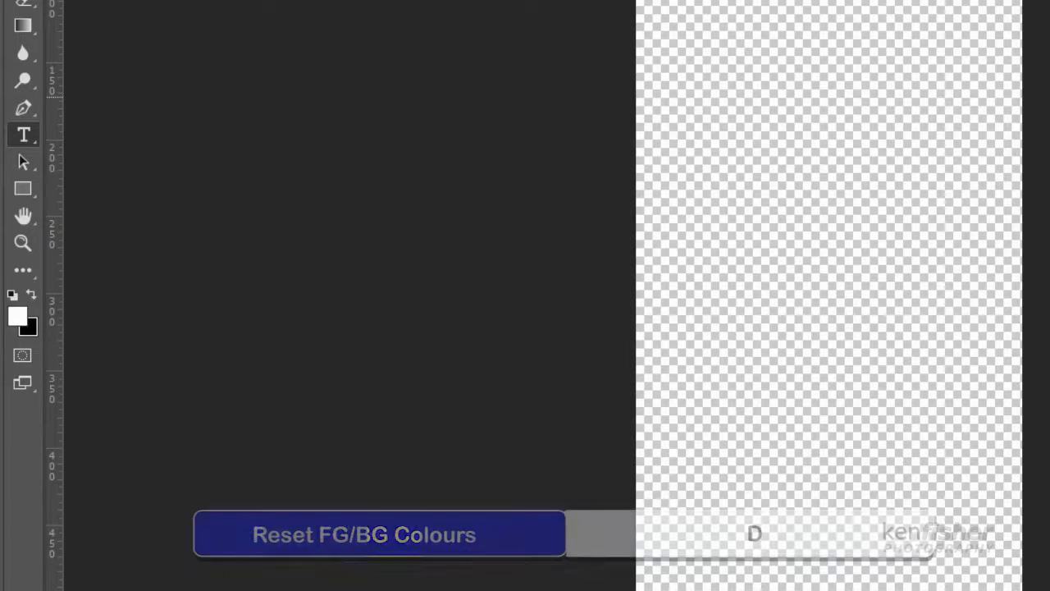
pyautogui.press('x')
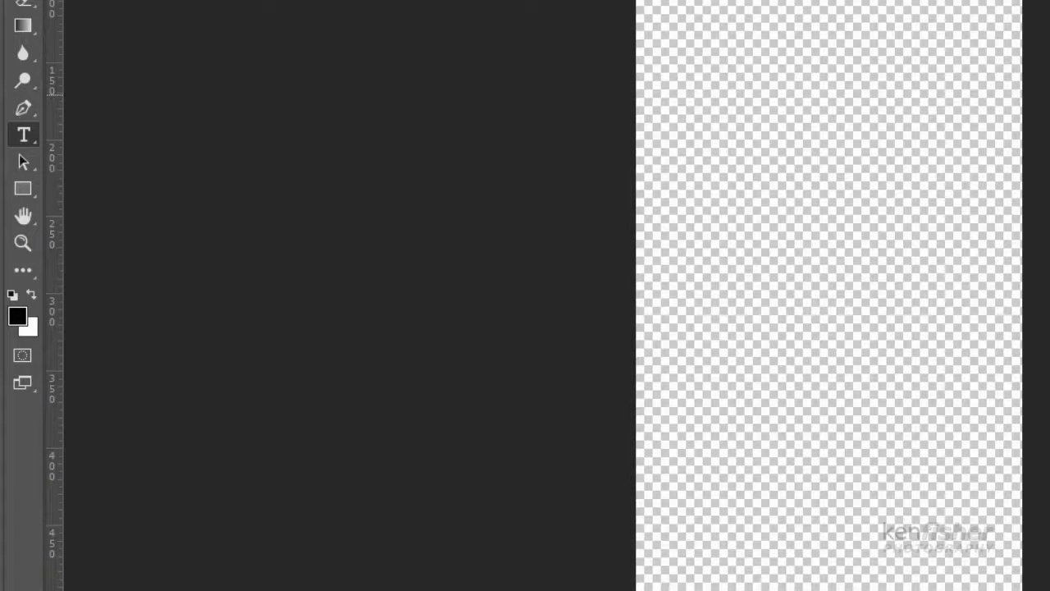
pyautogui.hotkey('alt', 'BackSpace')
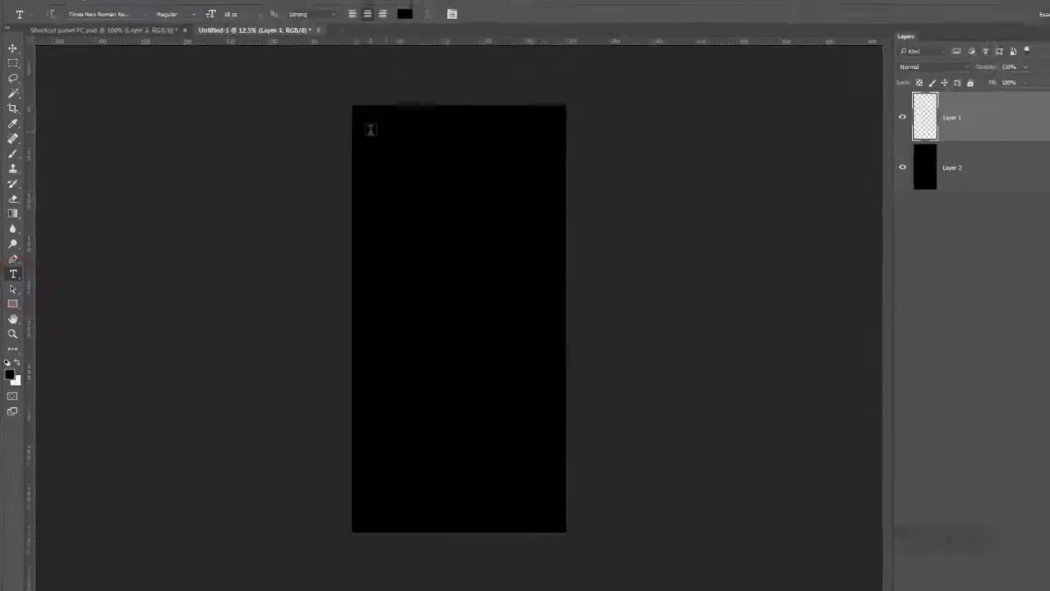
# Draw a paragraph text frame just inside the edges of the black canvas, compare with Shortcut panel PC.psd, and begin text entry
pyautogui.moveTo(353, 138); pyautogui.dragTo(520, 494)
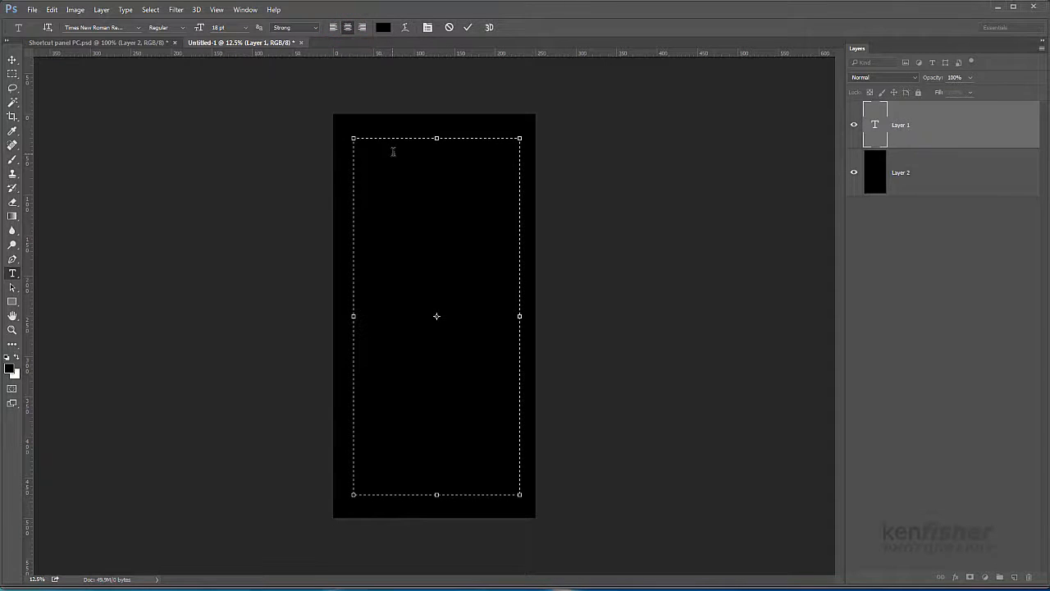
pyautogui.click(124, 43)
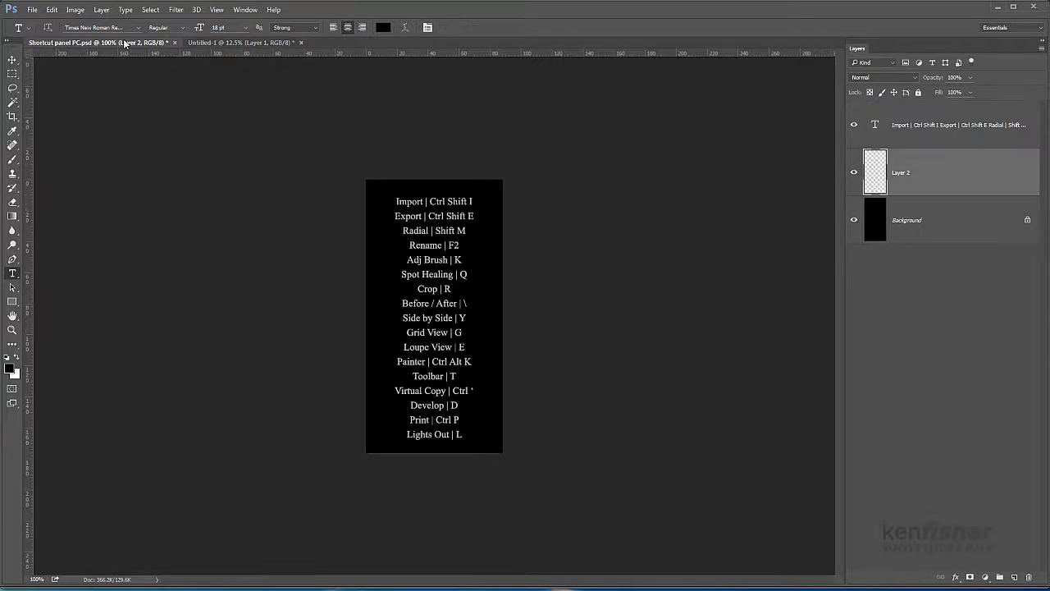
pyautogui.click(271, 43)
pyautogui.click(421, 159)
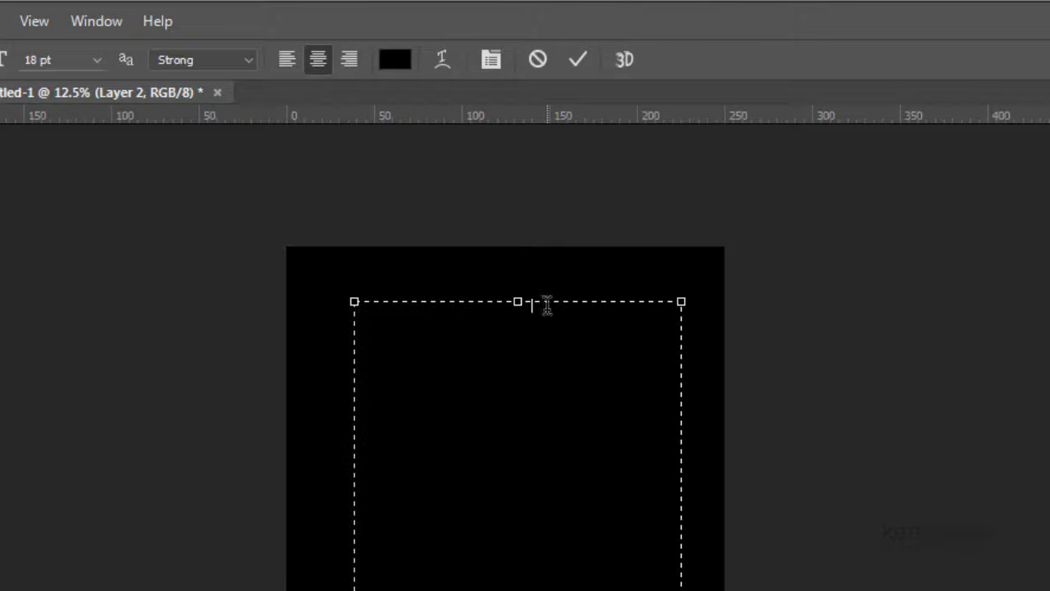
# Set the colour of the text "Import" in the text frame to white
pyautogui.moveTo(545, 306); pyautogui.dragTo(378, 300)
pyautogui.click(394, 66)
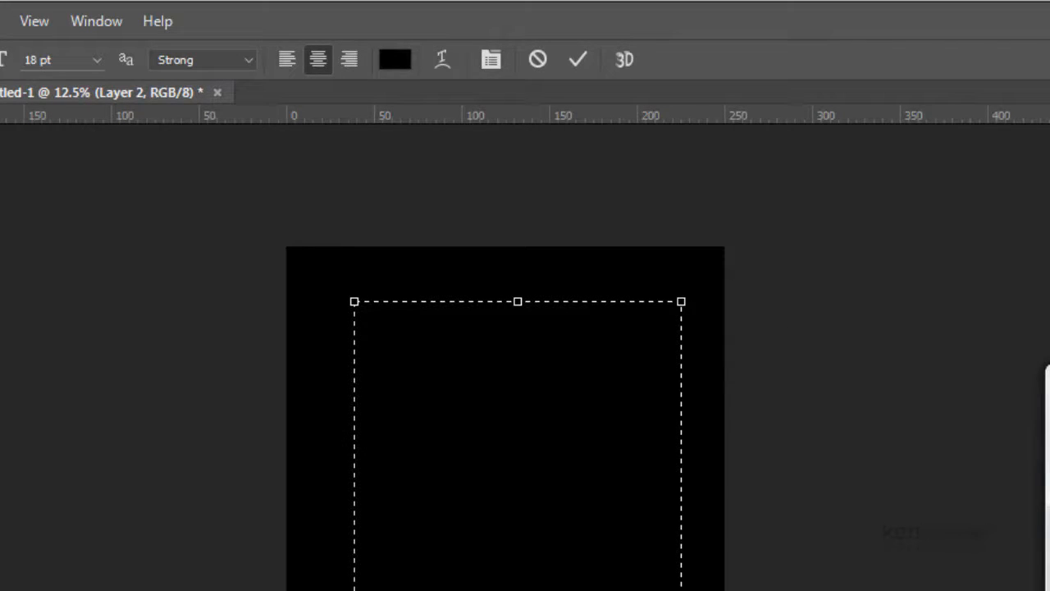
pyautogui.click(1048, 414)
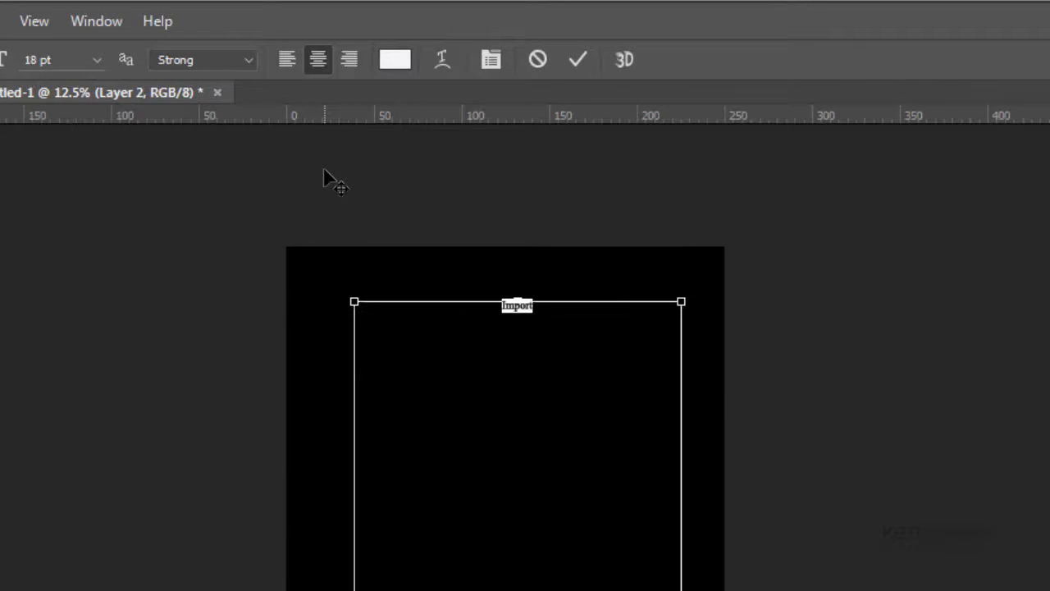
# Try the selected word "Import" at 24 pt and set its final size to 30 pt
pyautogui.hotkey('ctrl', '+')
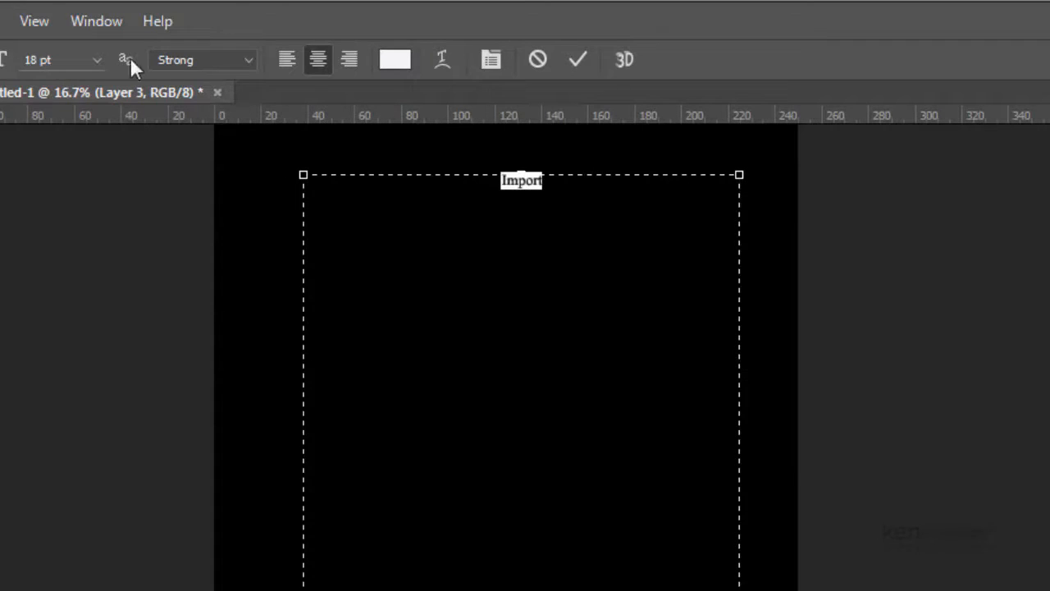
pyautogui.click(97, 59)
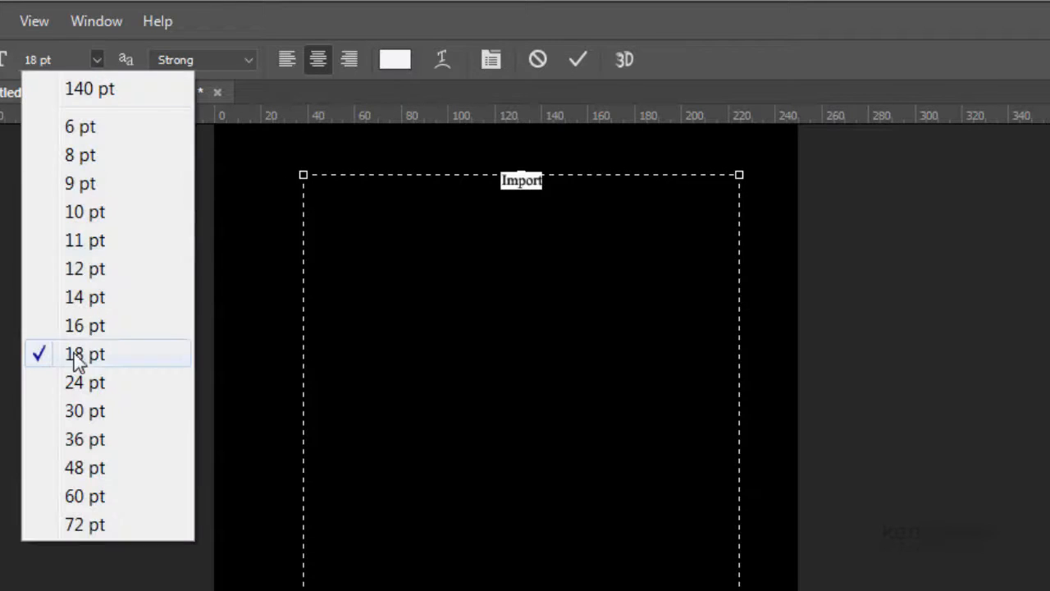
pyautogui.click(104, 385)
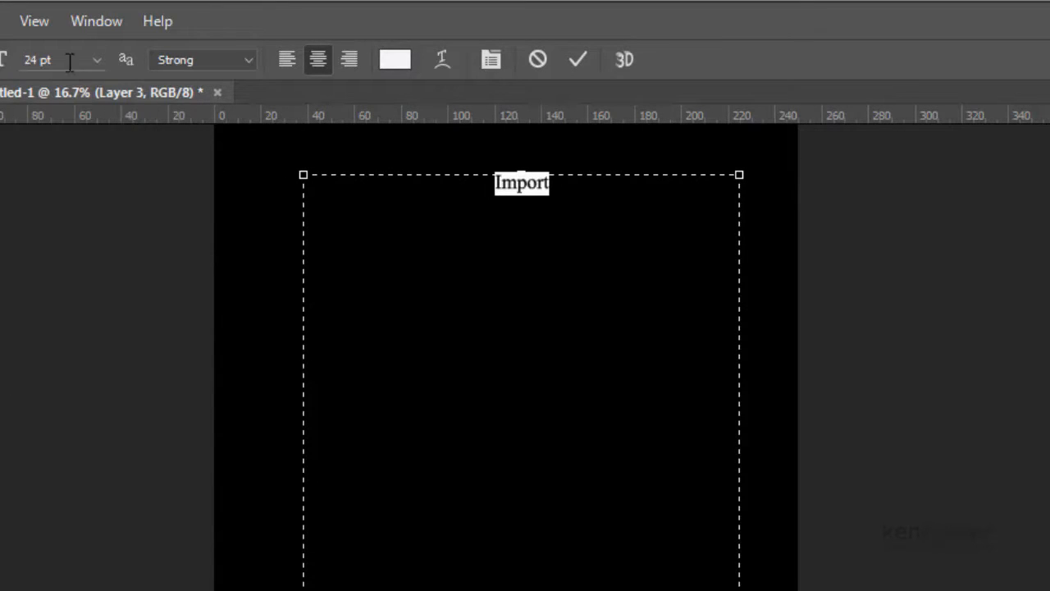
pyautogui.click(97, 59)
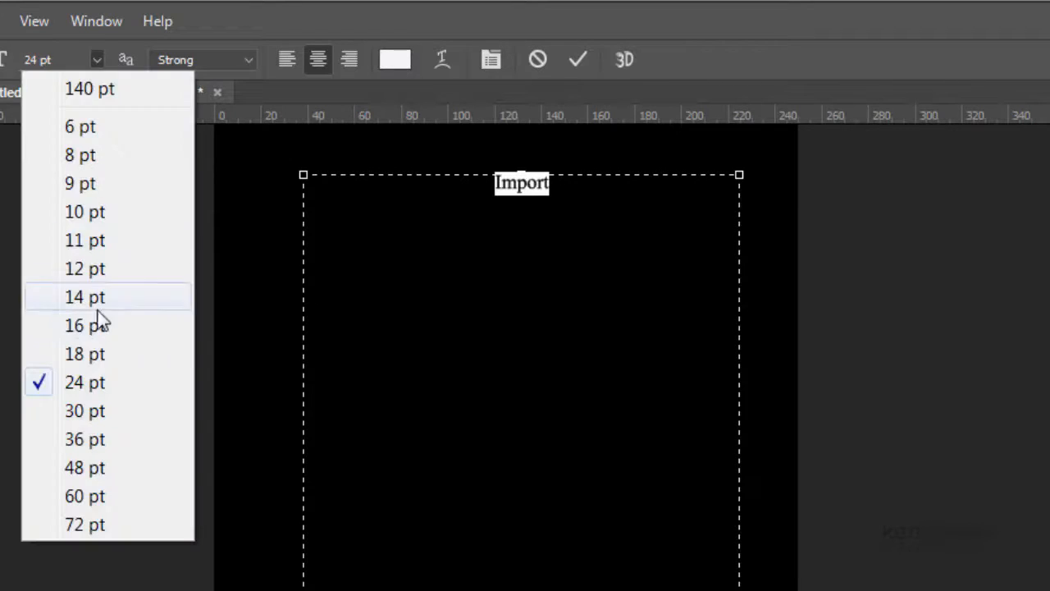
pyautogui.click(89, 406)
# Complete the first text line in the frame as "Import | Ctrl Shift I" and commit the text
pyautogui.click(570, 201)
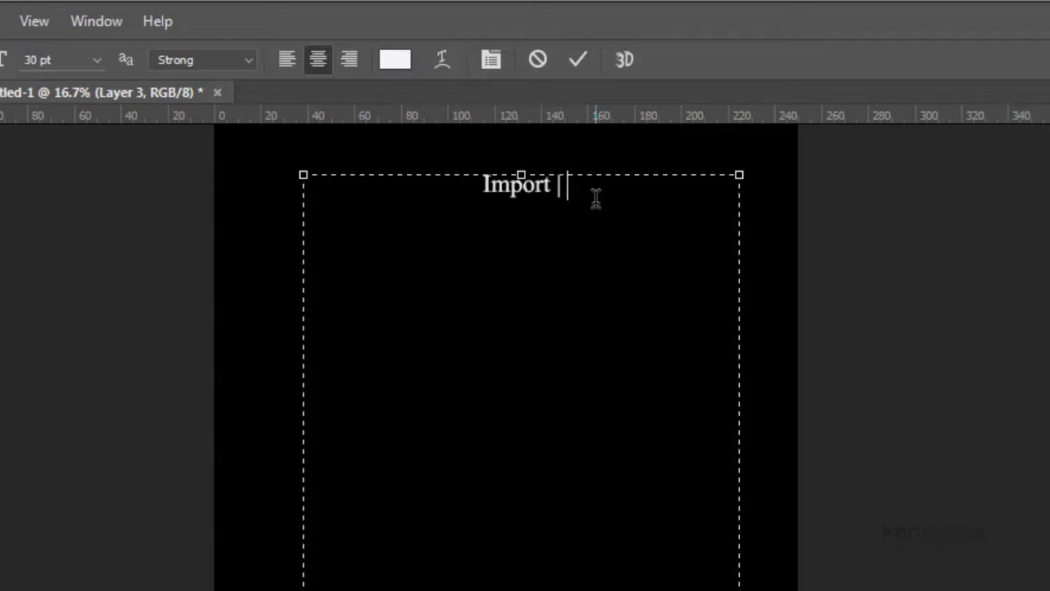
pyautogui.write('| Ct')
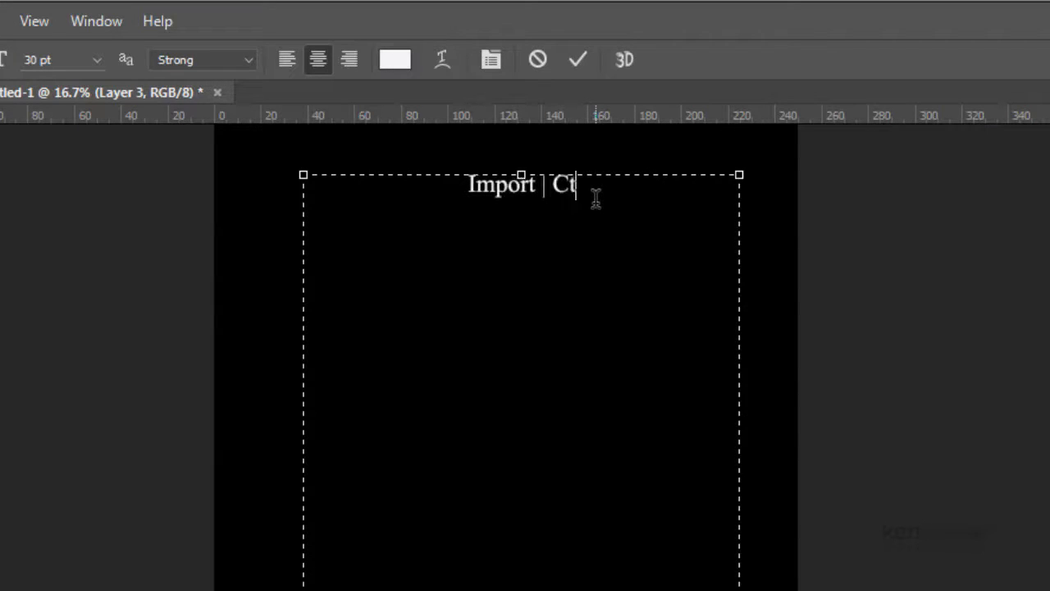
pyautogui.write('rl ')
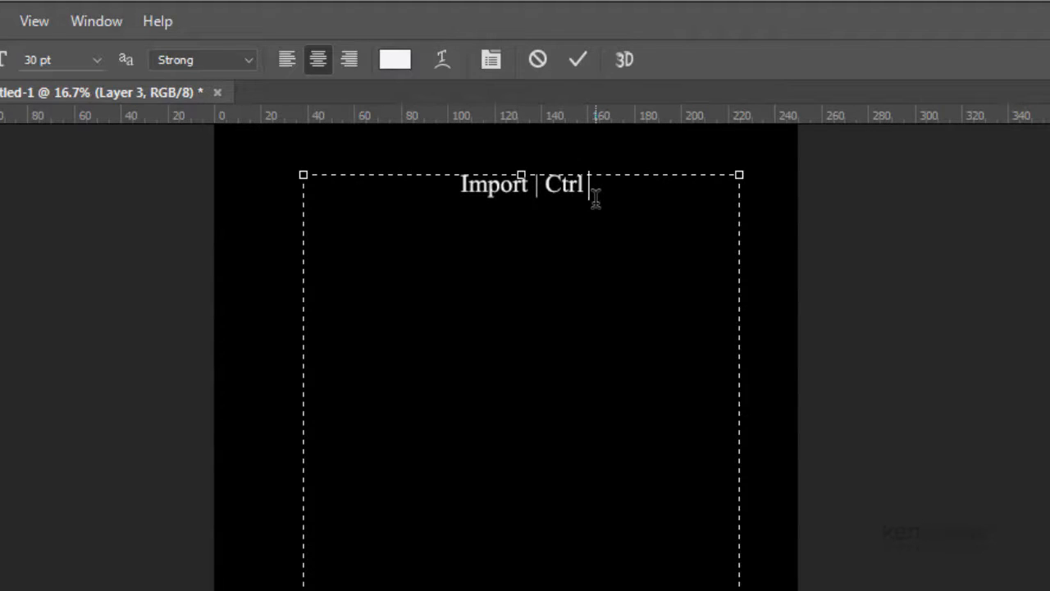
pyautogui.write('Shify')
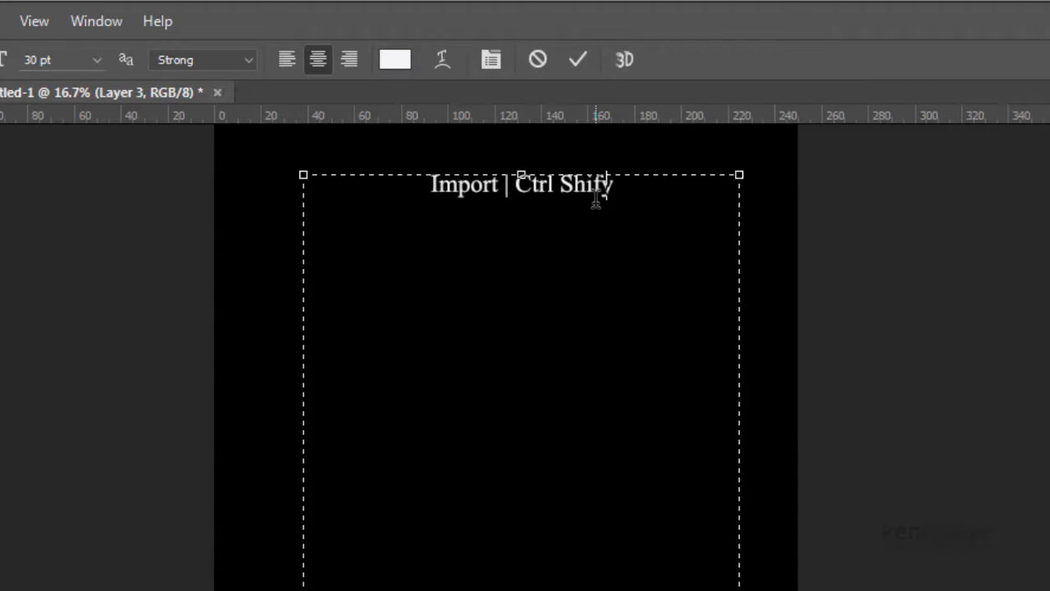
pyautogui.press('BackSpace')
pyautogui.write('t ')
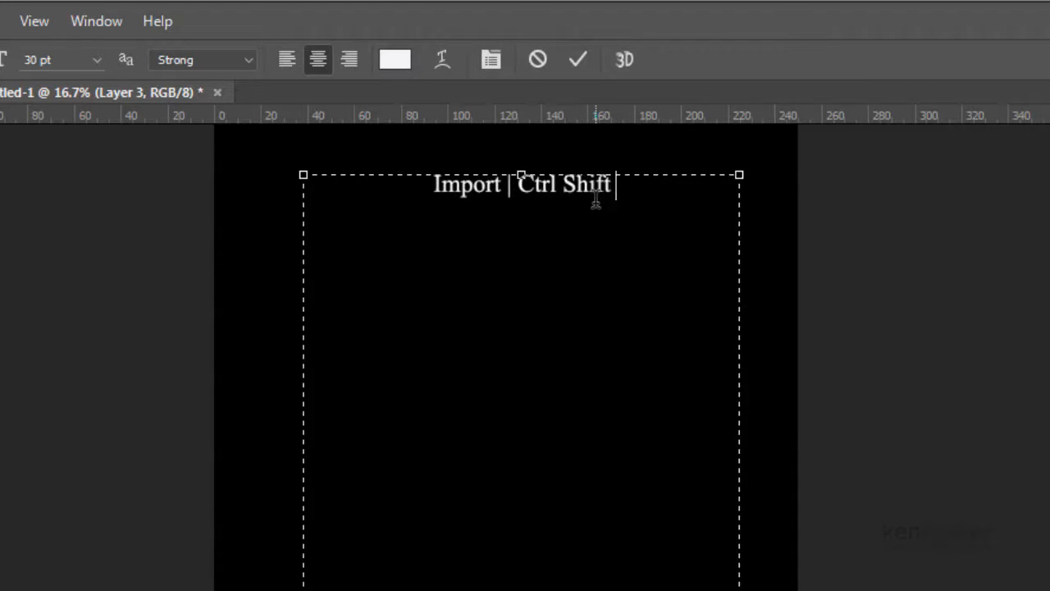
pyautogui.write('I')
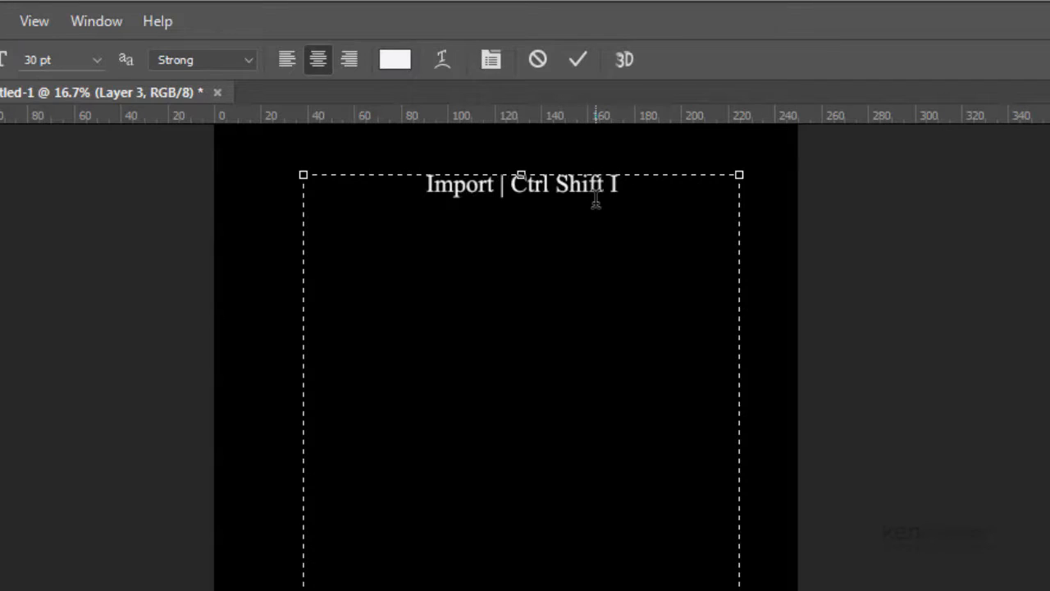
pyautogui.press('Return')
pyautogui.hotkey('ctrl', 'Return')
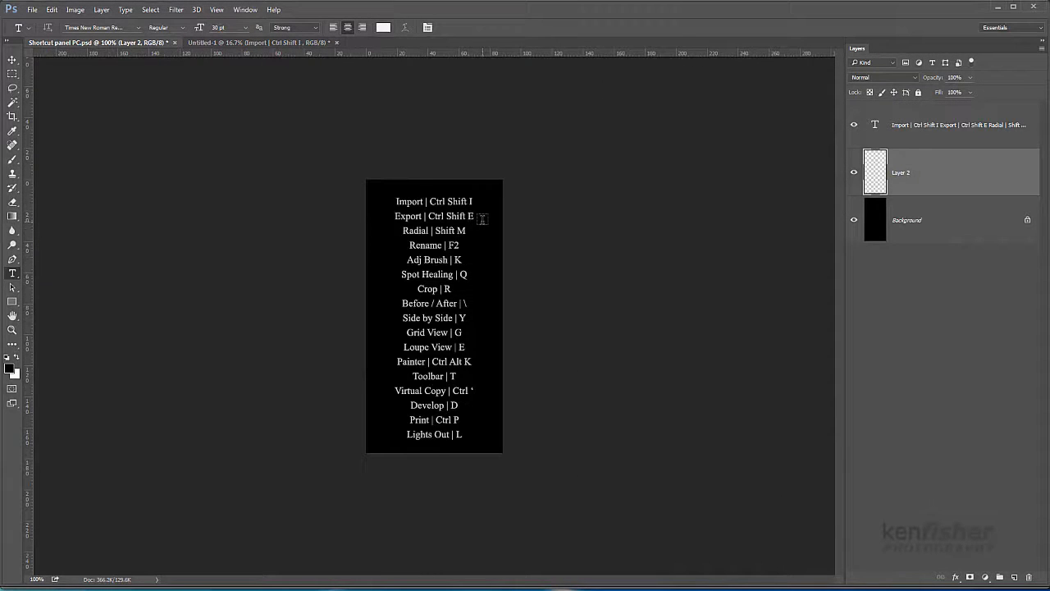
# In Shortcut panel PC.psd, hide the black Background layer so the shortcut text sits on transparency
pyautogui.hotkey('ctrl', '+')
pyautogui.hotkey('ctrl', '-')
pyautogui.click(854, 222)
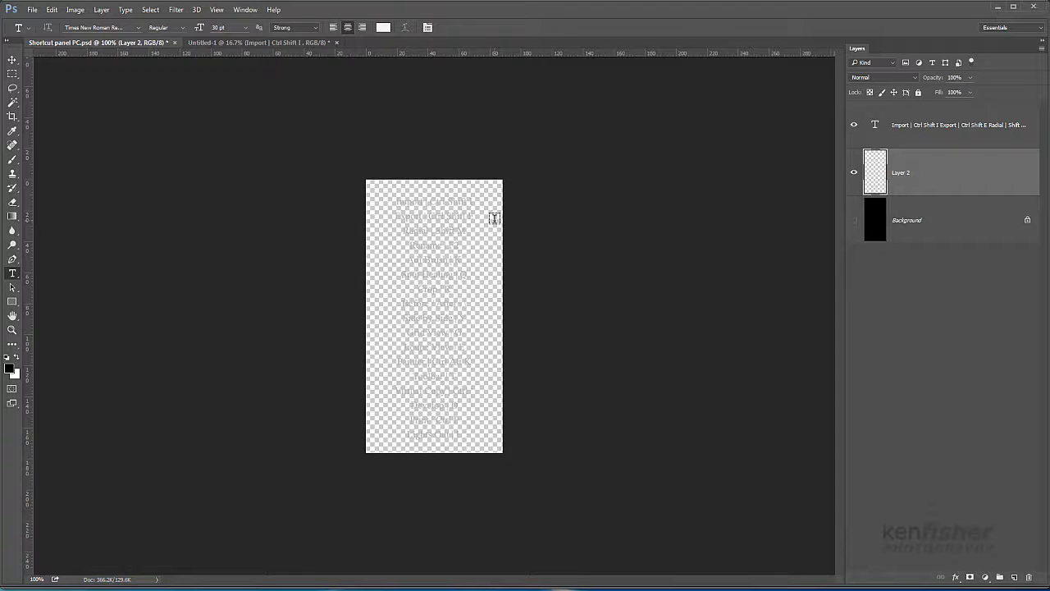
# Save the shortcut panel as PNG file "Shortcut panel PC" in Keyboard Shortcut Panels, replacing the existing file, with smallest compression and no interlacing
pyautogui.click(33, 10)
pyautogui.click(81, 161)
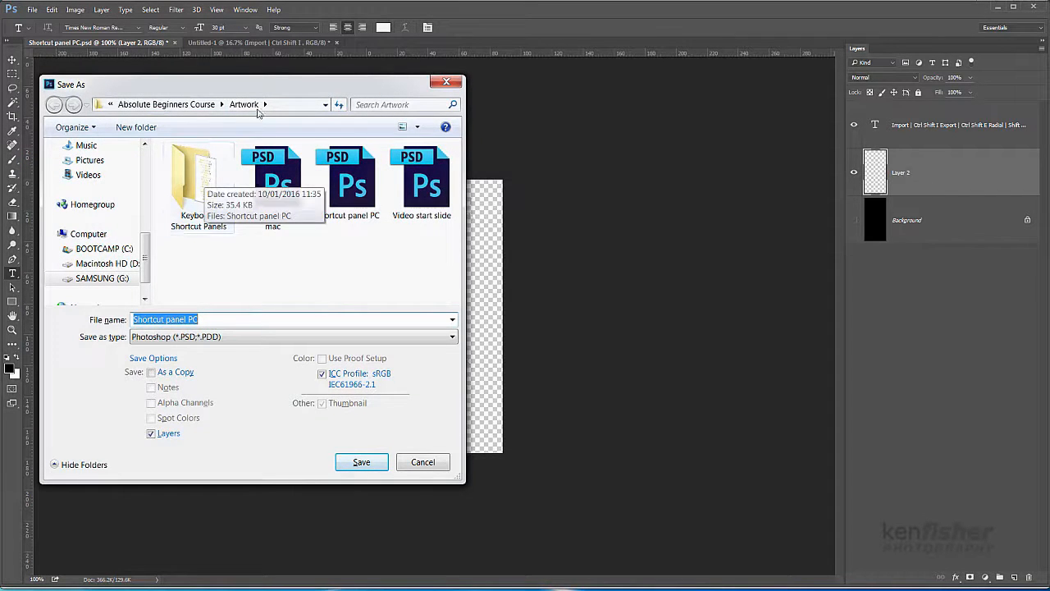
pyautogui.doubleClick(197, 187)
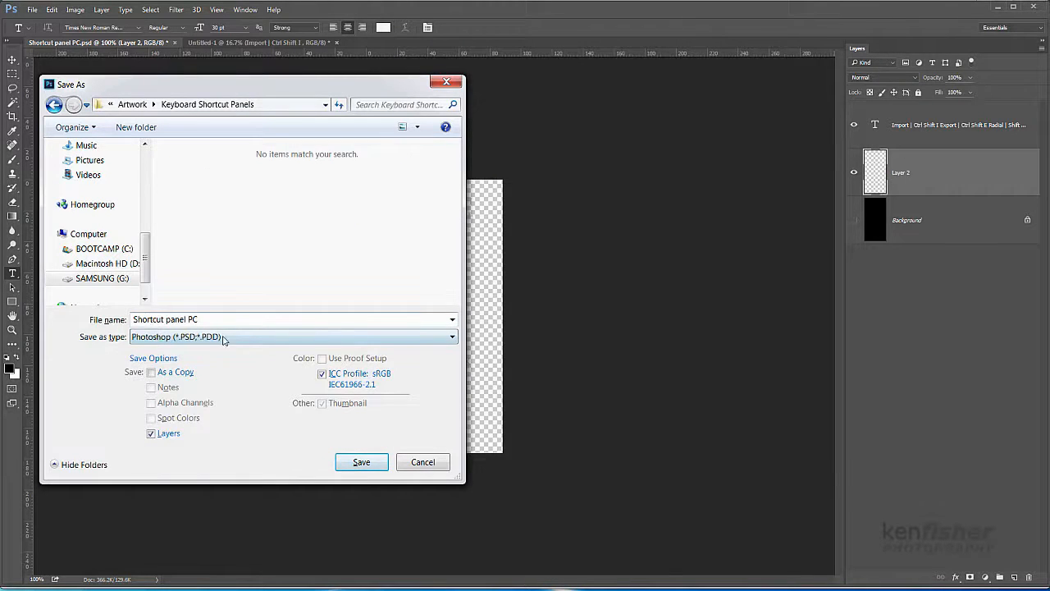
pyautogui.click(452, 339)
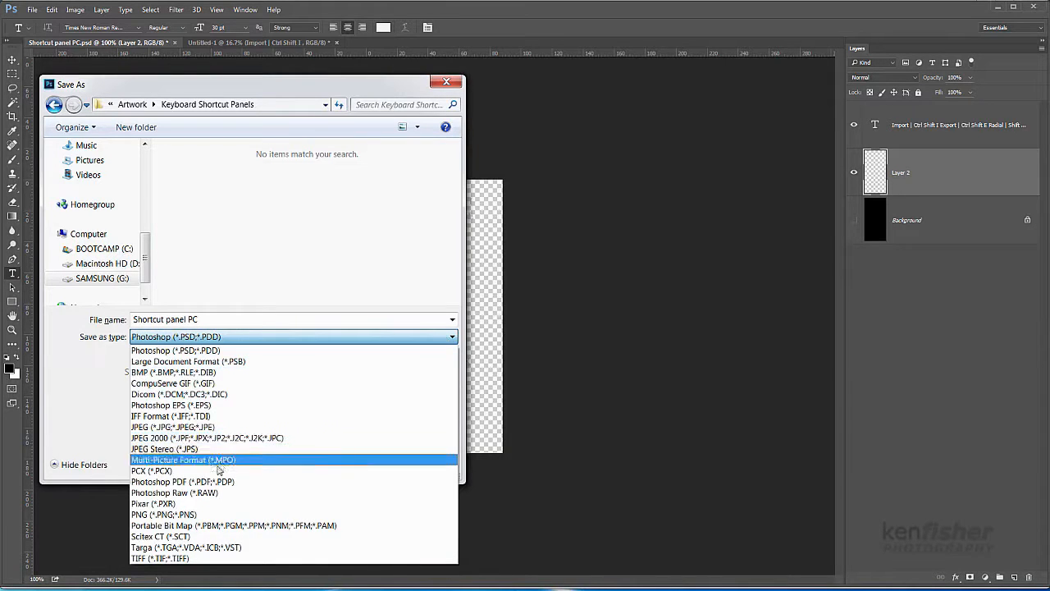
pyautogui.click(188, 514)
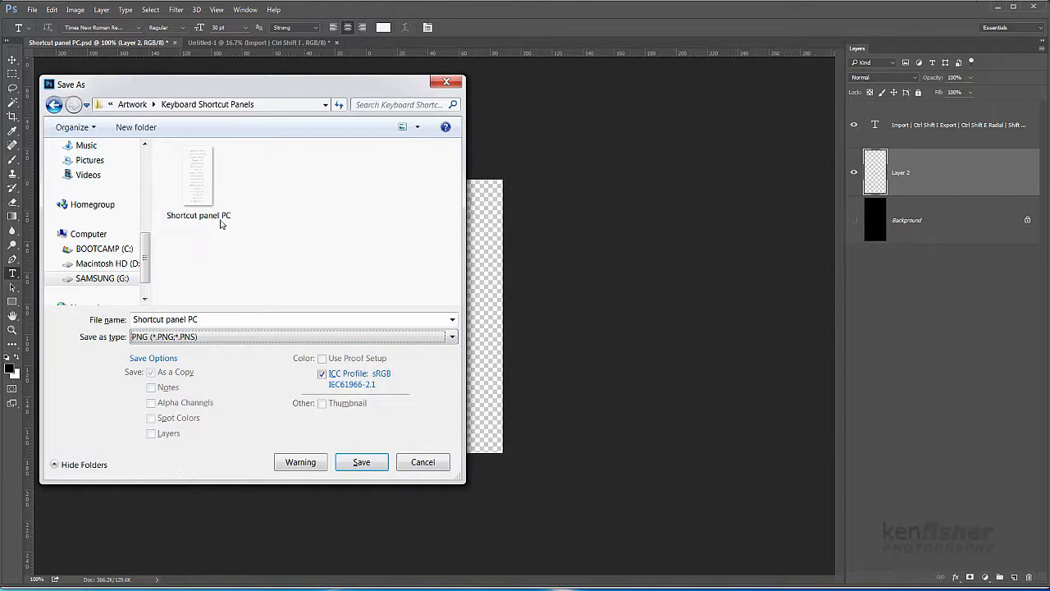
pyautogui.click(361, 464)
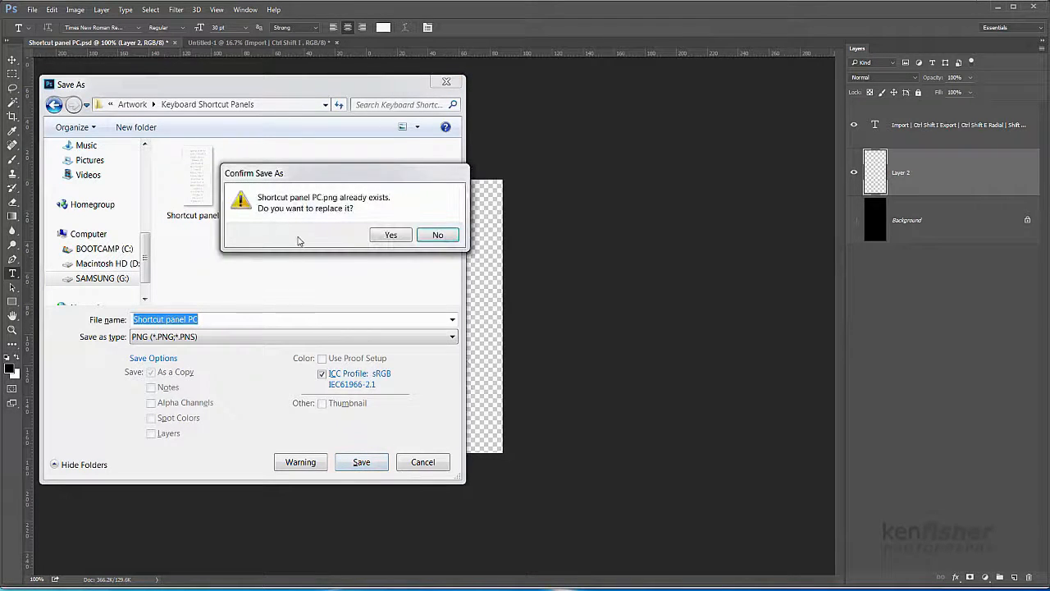
pyautogui.click(390, 235)
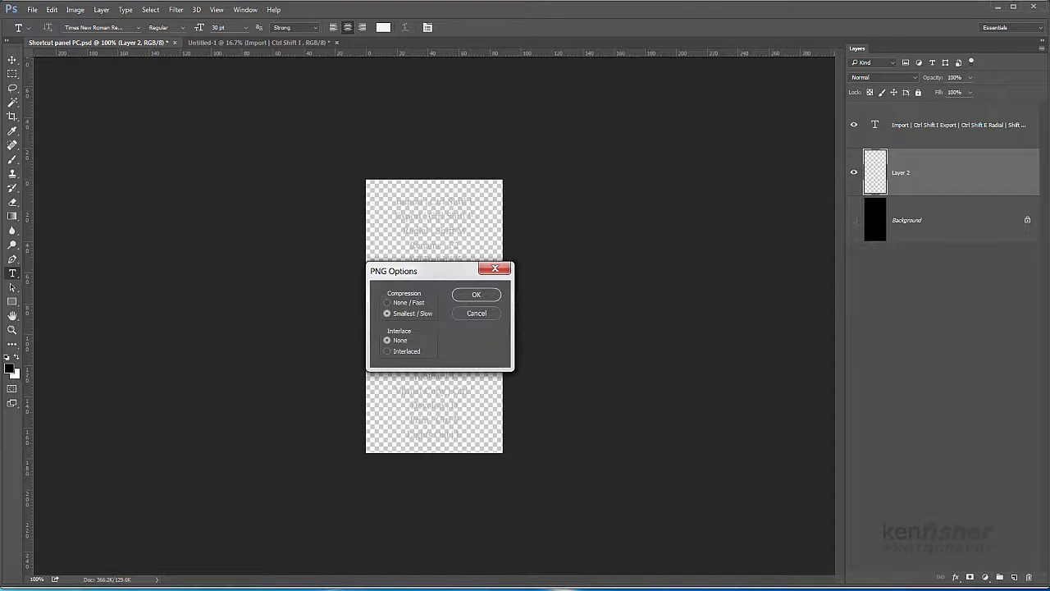
pyautogui.press('Return')
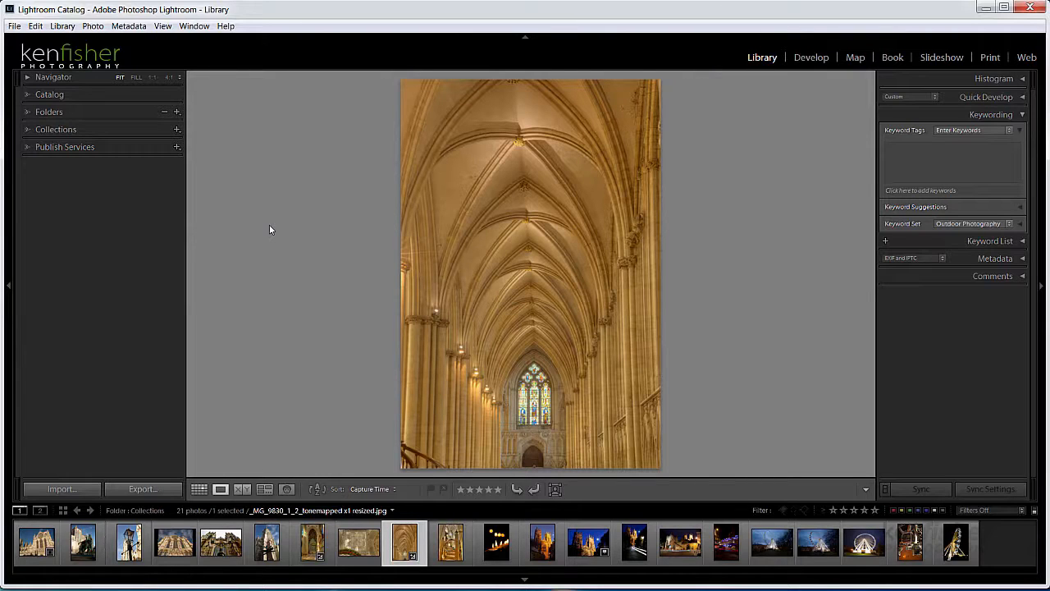
# Switch to Lightroom, open its Panel End Marks folder in the file explorer, and shrink and move that window to make room beside it
pyautogui.rightClick(68, 201)
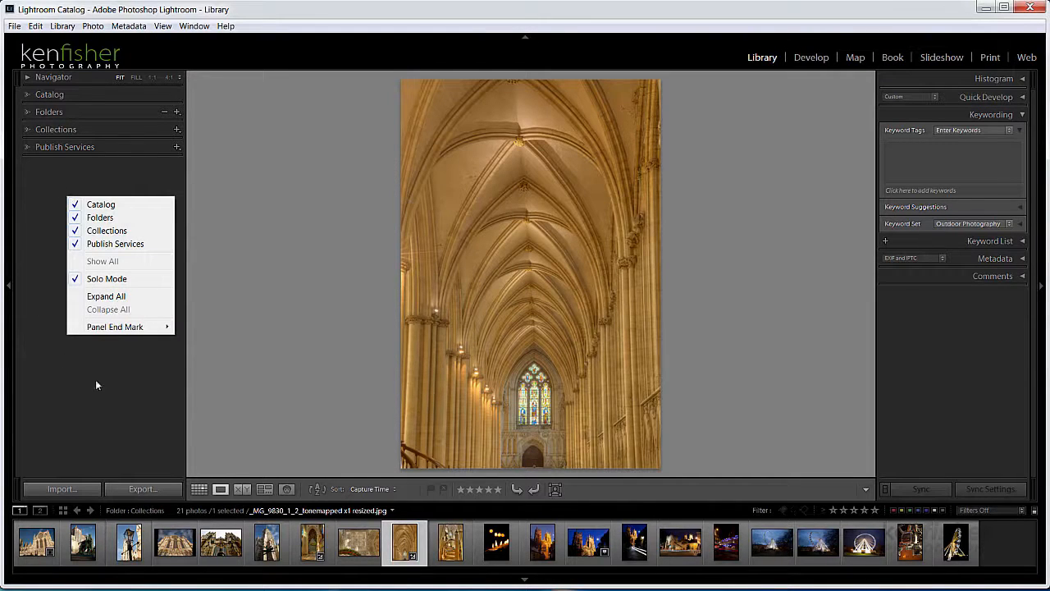
pyautogui.moveTo(118, 333)
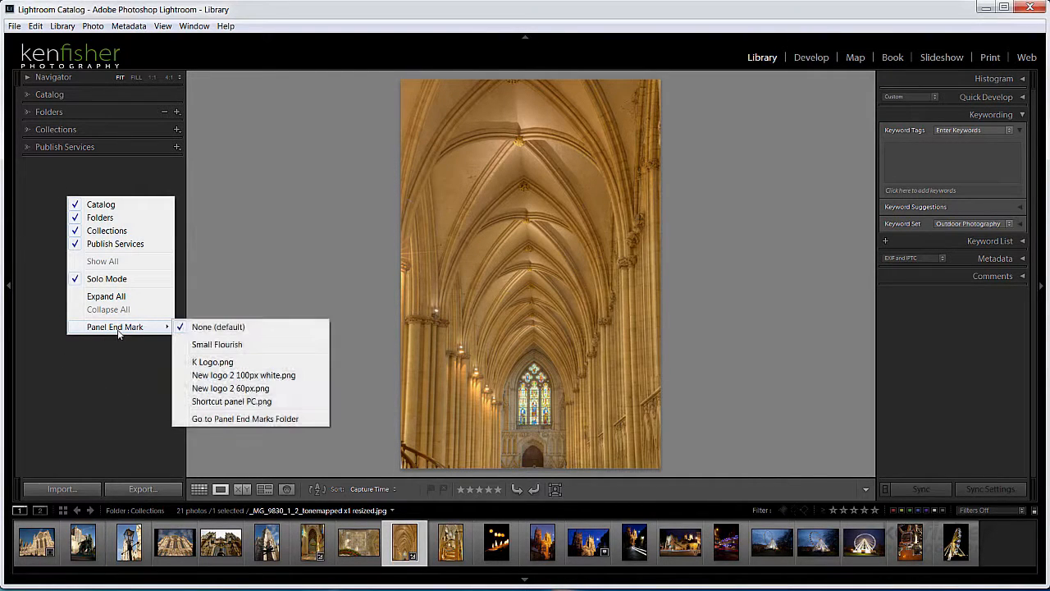
pyautogui.click(254, 419)
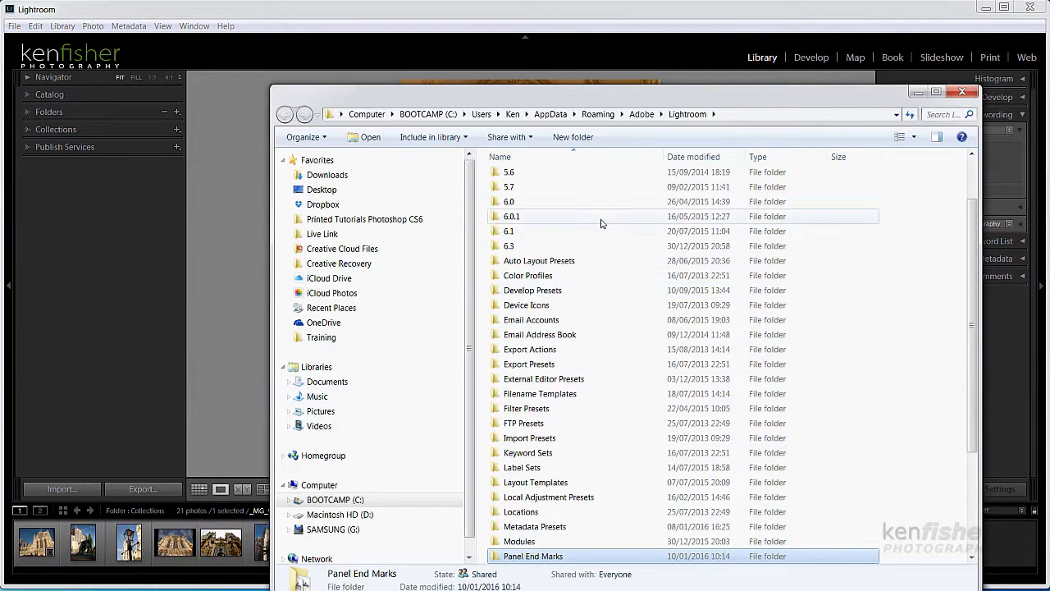
pyautogui.doubleClick(531, 557)
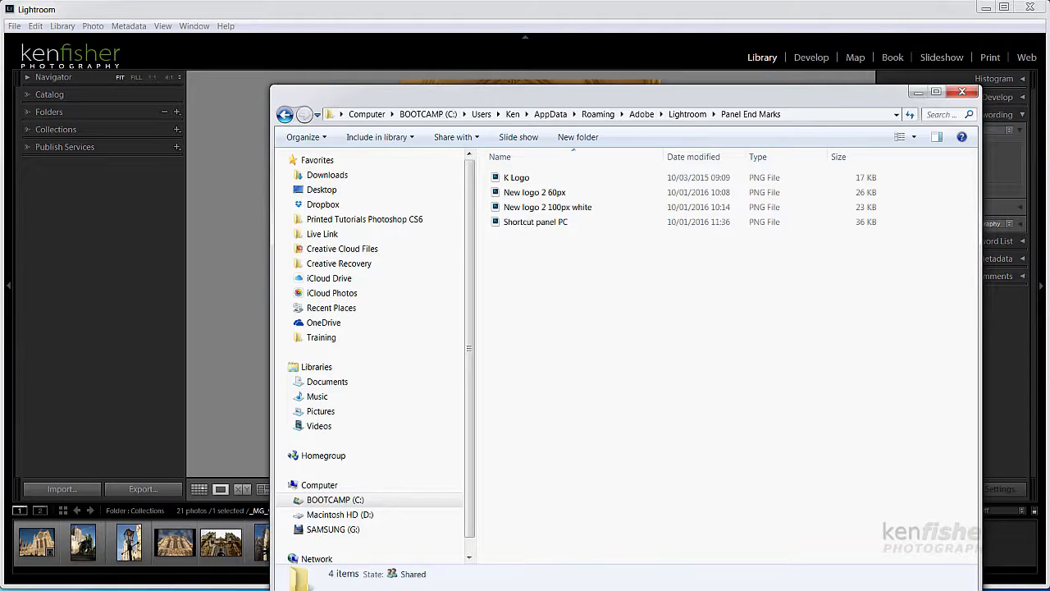
pyautogui.moveTo(980, 589); pyautogui.dragTo(700, 359)
pyautogui.moveTo(515, 98); pyautogui.dragTo(280, 51)
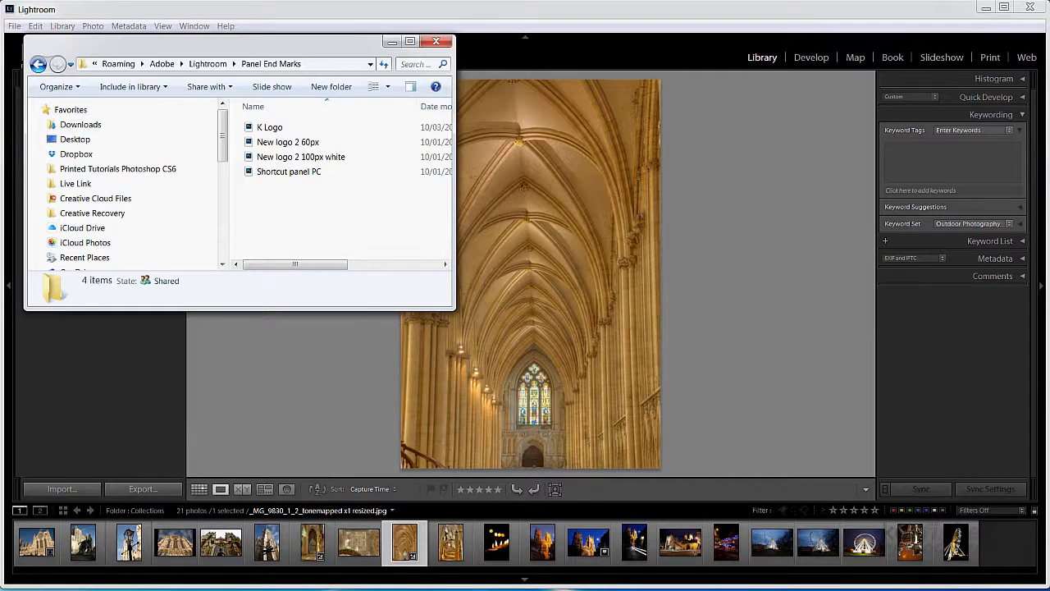
# Place the Keyboard Shortcut Panels folder window alongside and copy Shortcut panel PC into Panel End Marks, replacing the existing file
pyautogui.click(33, 589)
pyautogui.moveTo(49, 543)
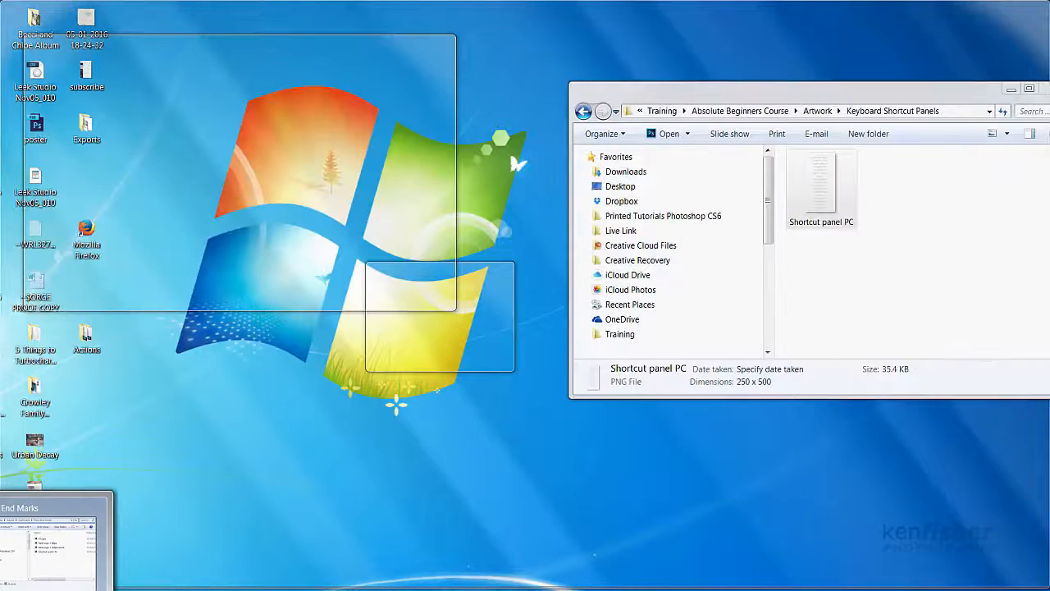
pyautogui.click(2, 543)
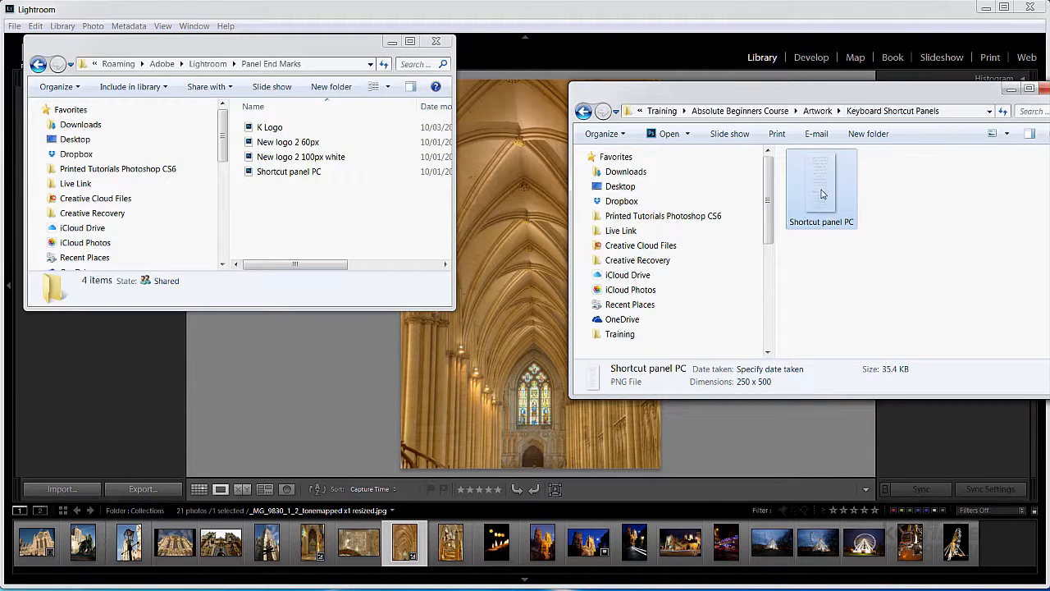
pyautogui.moveTo(840, 90); pyautogui.dragTo(752, 43)
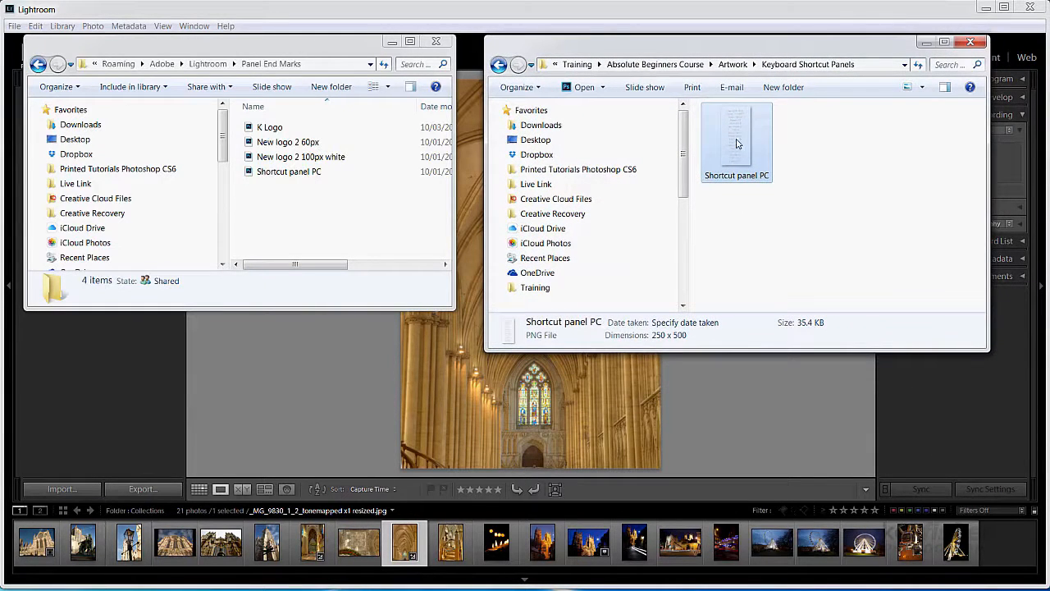
pyautogui.moveTo(735, 144); pyautogui.dragTo(289, 238)
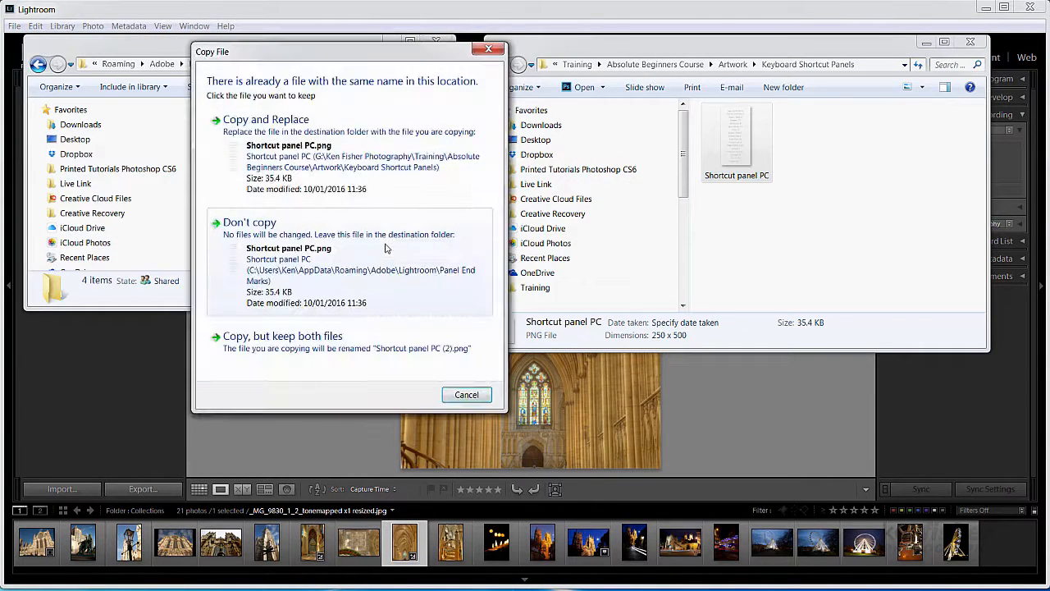
pyautogui.click(305, 173)
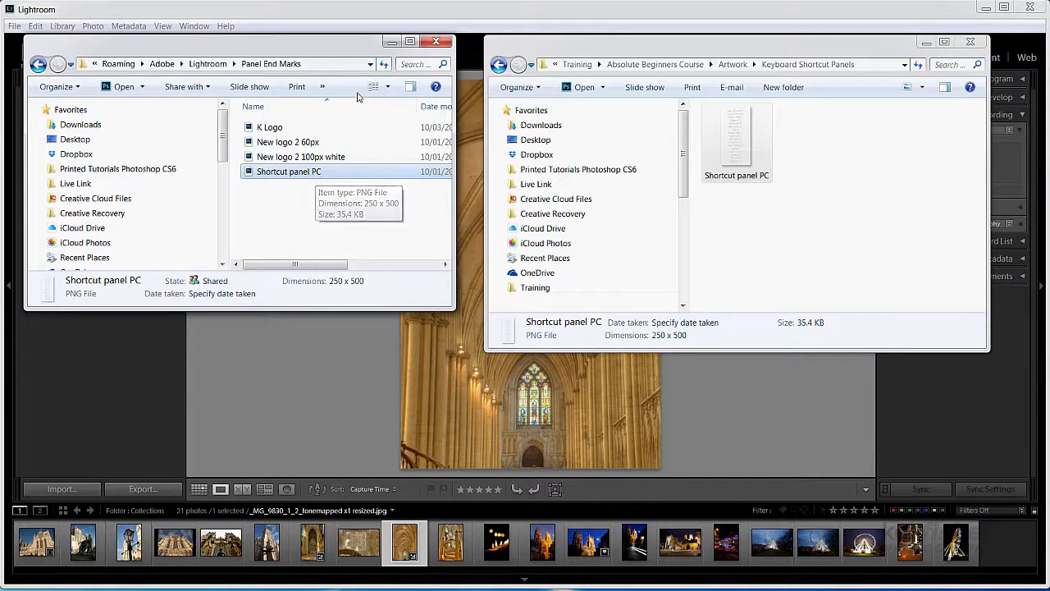
# Minimize both folder windows and set Shortcut panel PC.png as Lightroom's panel end mark
pyautogui.click(392, 42)
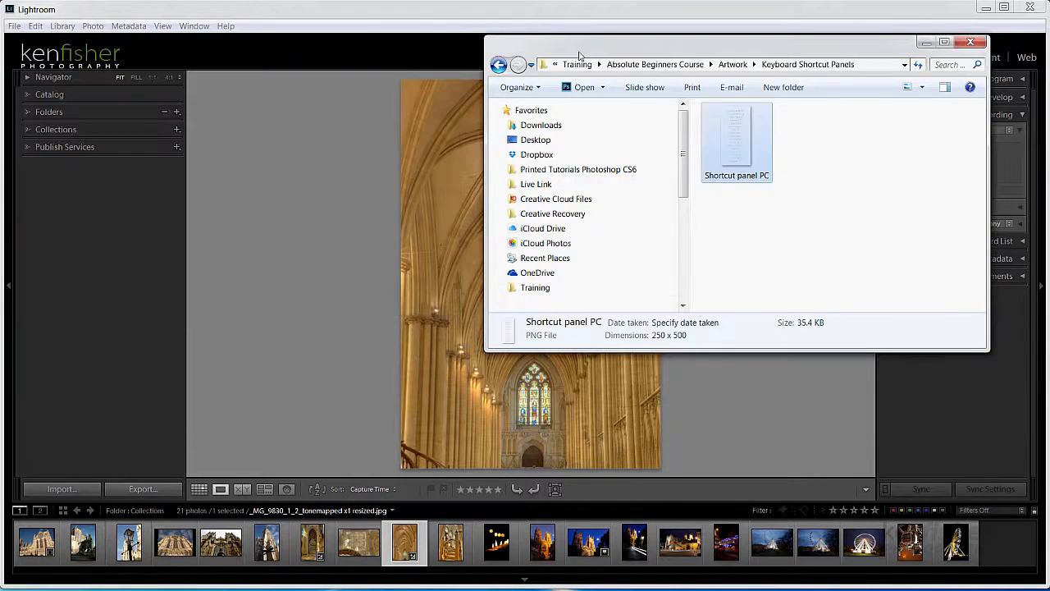
pyautogui.click(926, 42)
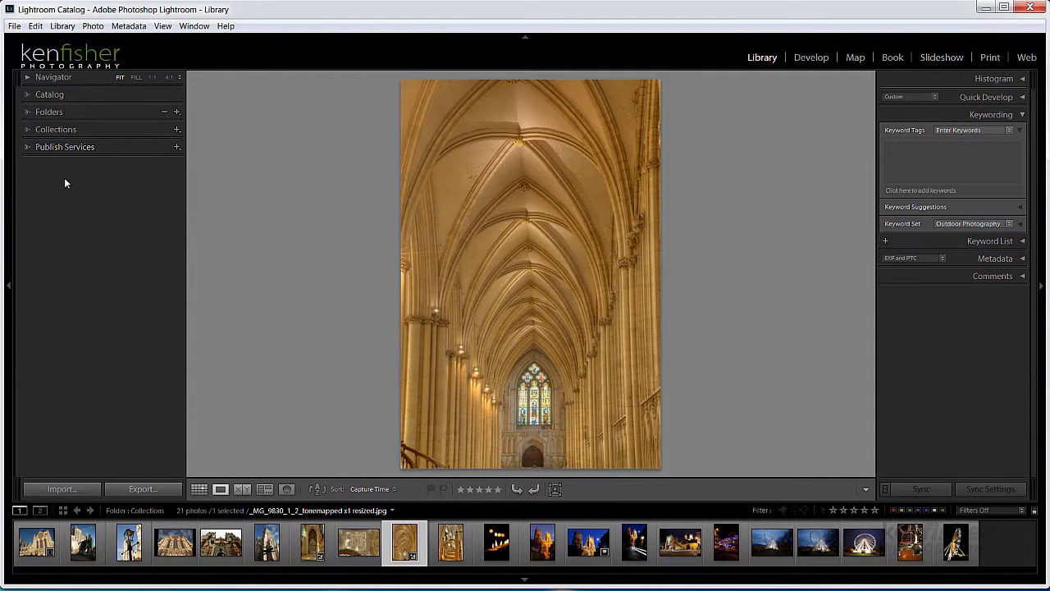
pyautogui.rightClick(93, 205)
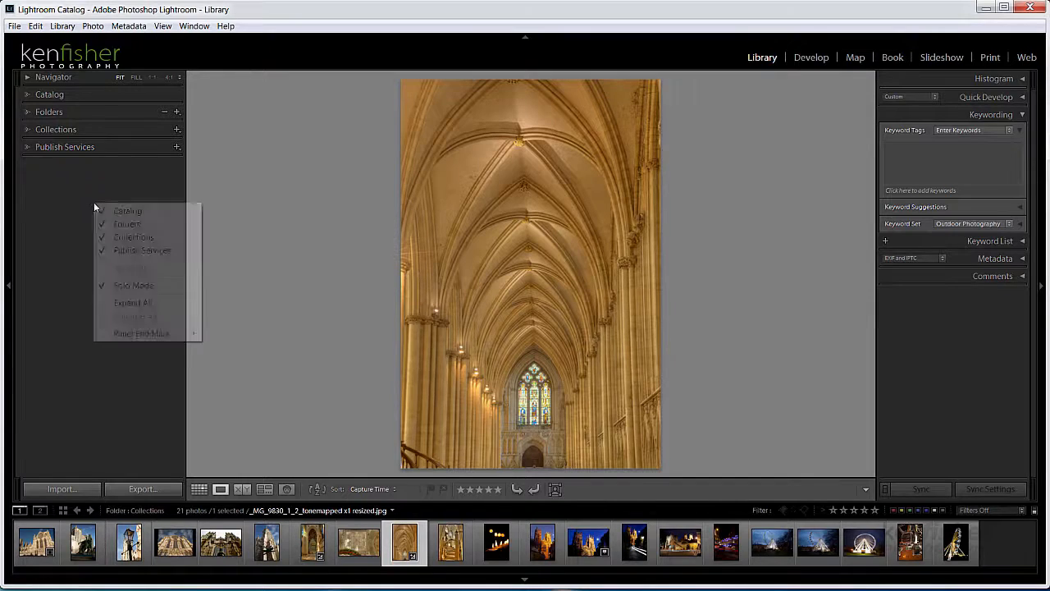
pyautogui.moveTo(144, 336)
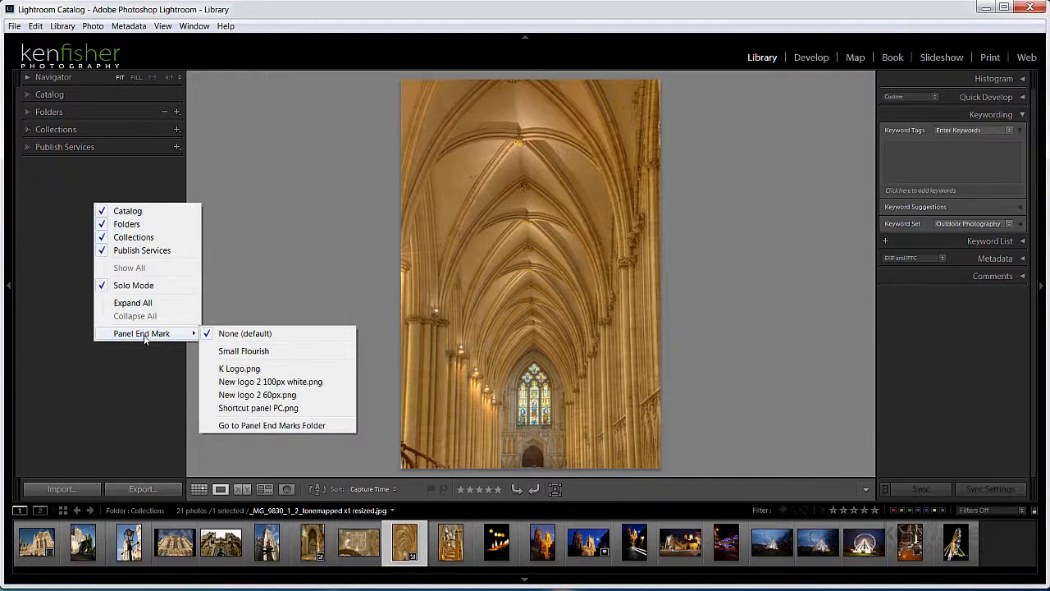
pyautogui.click(267, 409)
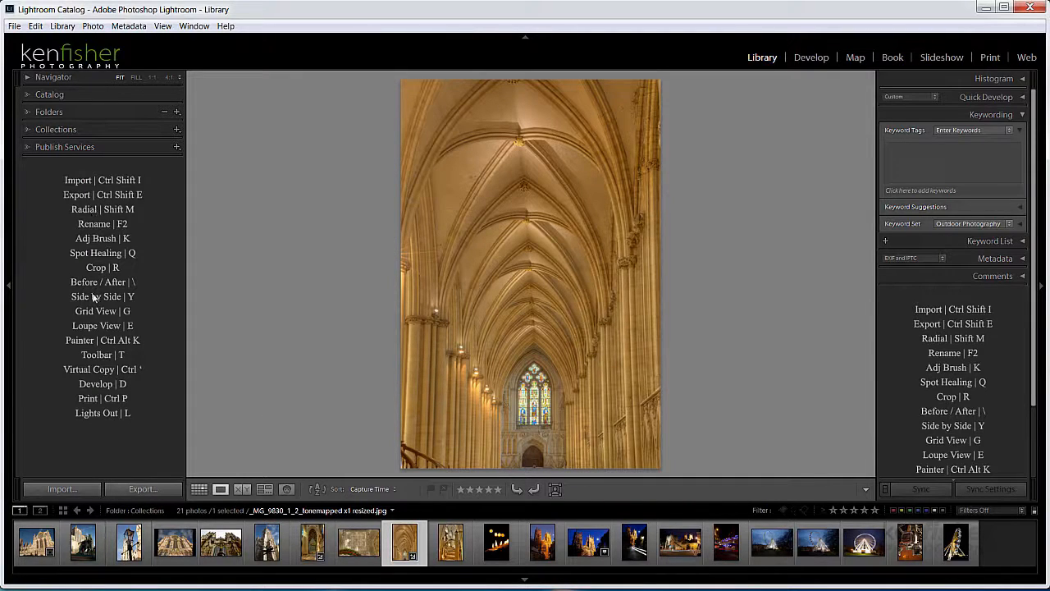